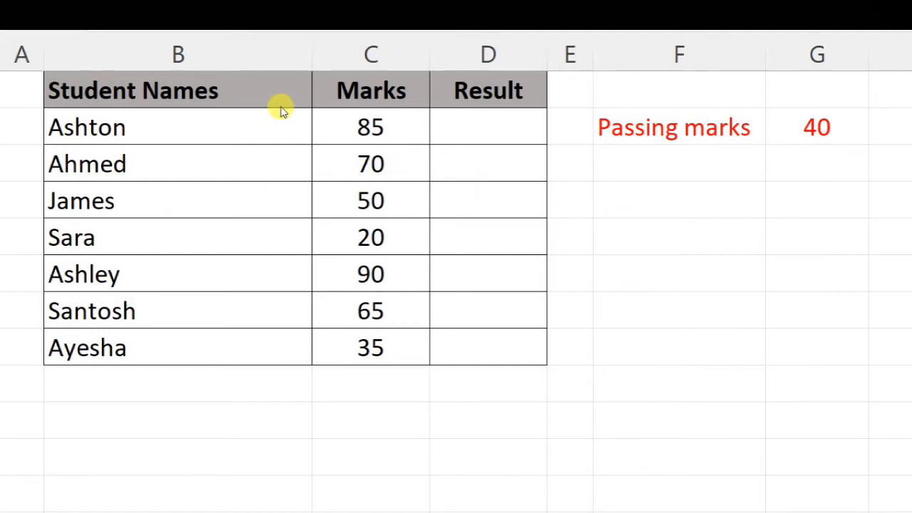
Begin an IF formula in D2 that tests whether the marks in C2 are less than the passing marks in G2.
left_click(265, 90)
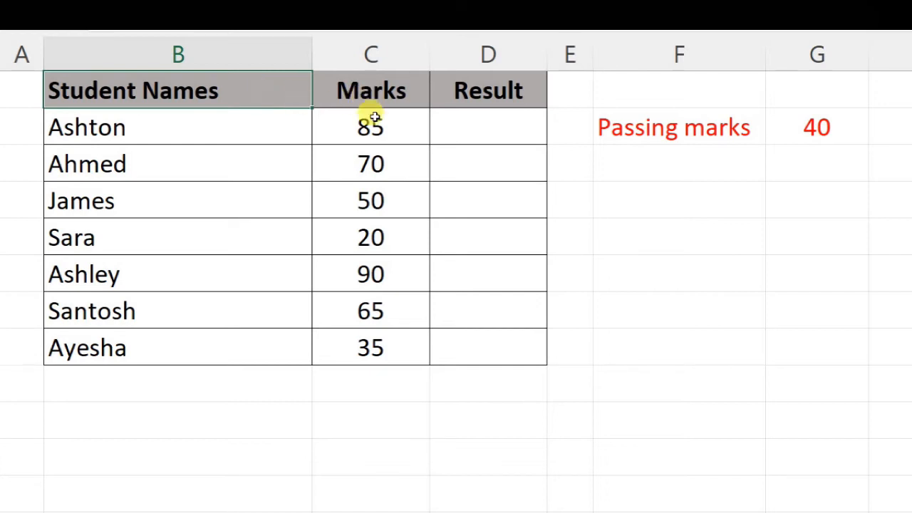
left_click(523, 136)
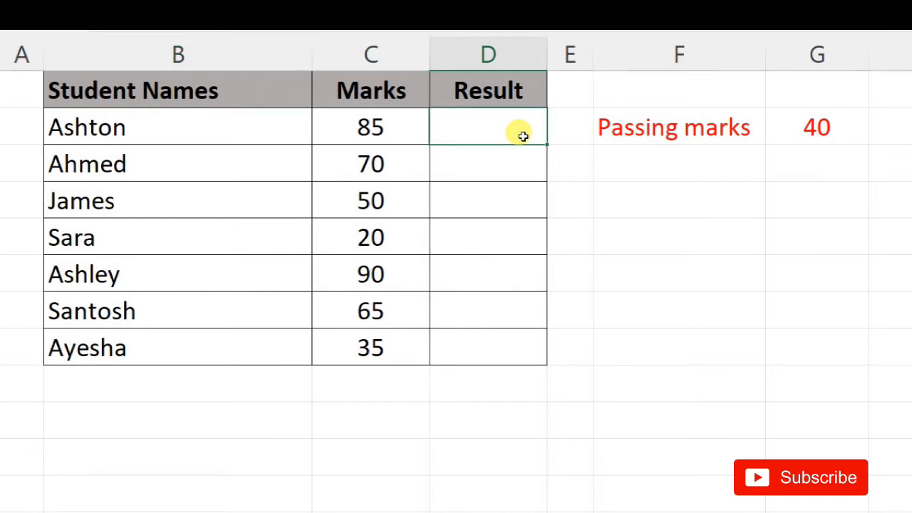
type("=")
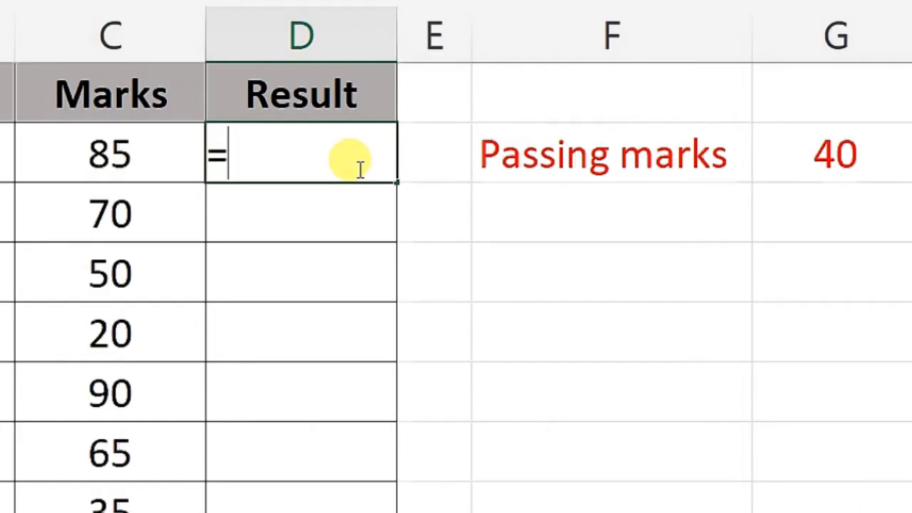
type("if(")
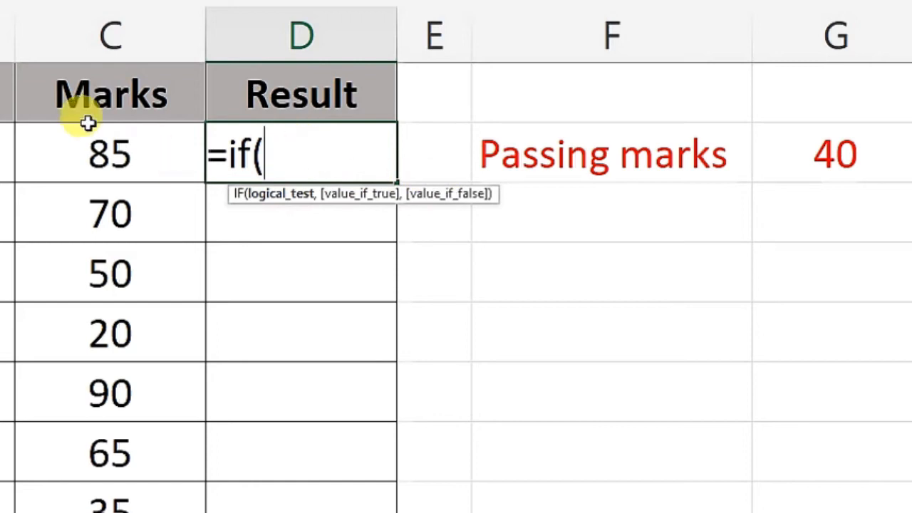
left_click(101, 143)
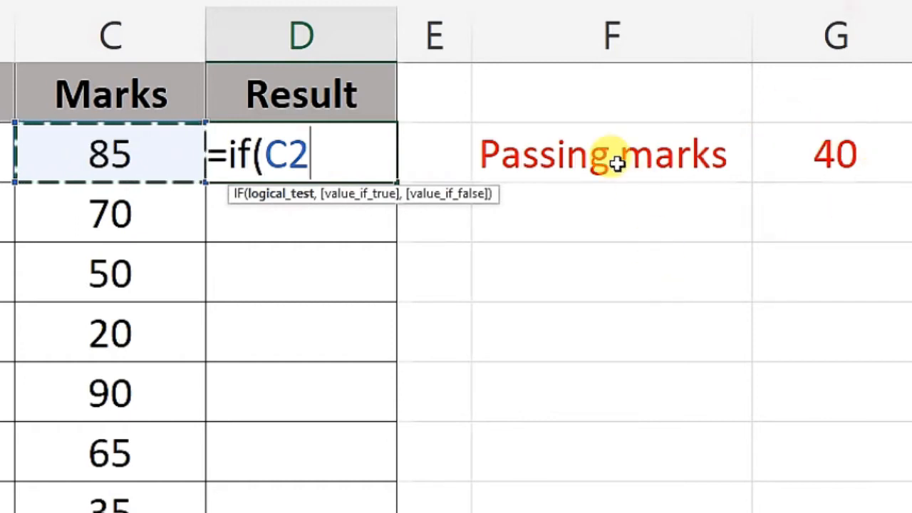
type("<")
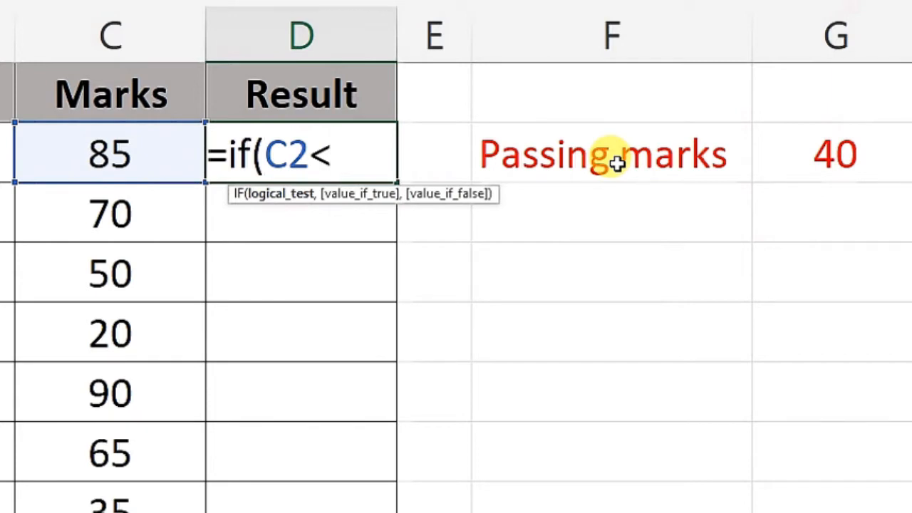
type("40")
key("BackSpace")
key("BackSpace")
left_click(844, 145)
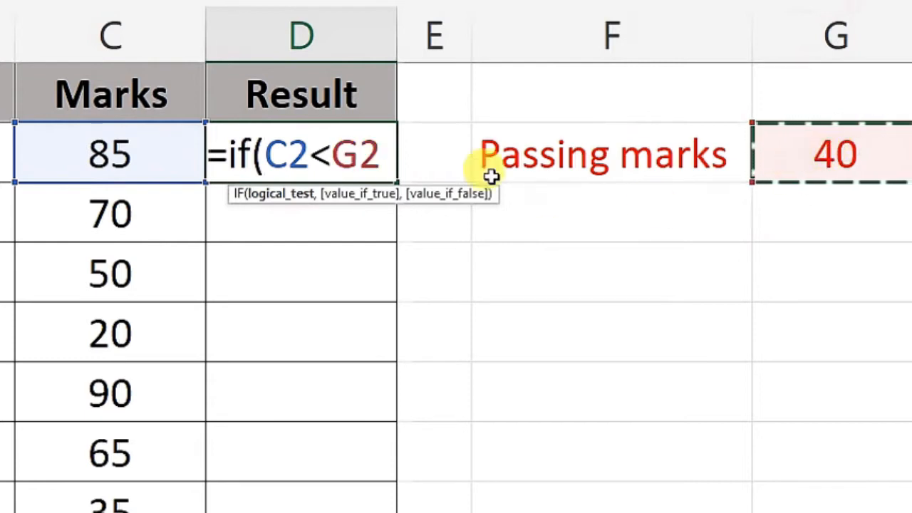
Make the passing marks reference in the D2 formula absolute as $G$2.
left_click(331, 143)
type("$")
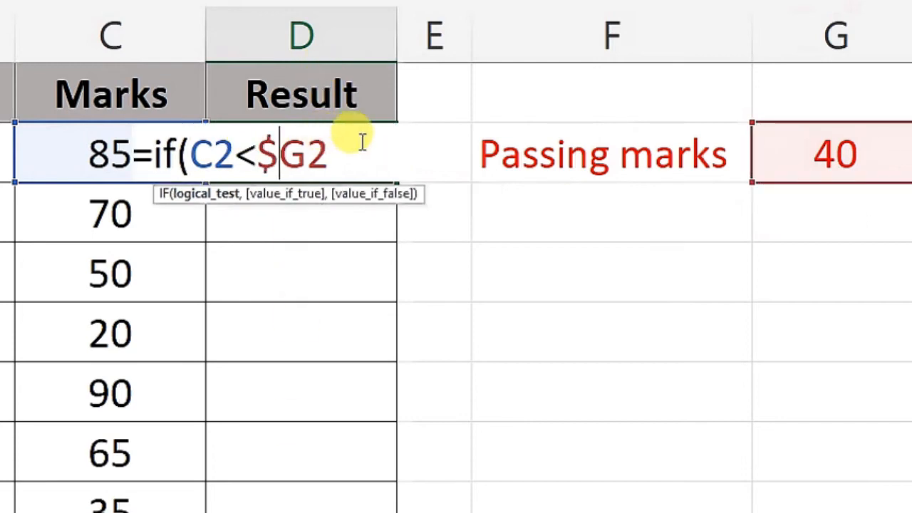
left_click(306, 150)
type("$2")
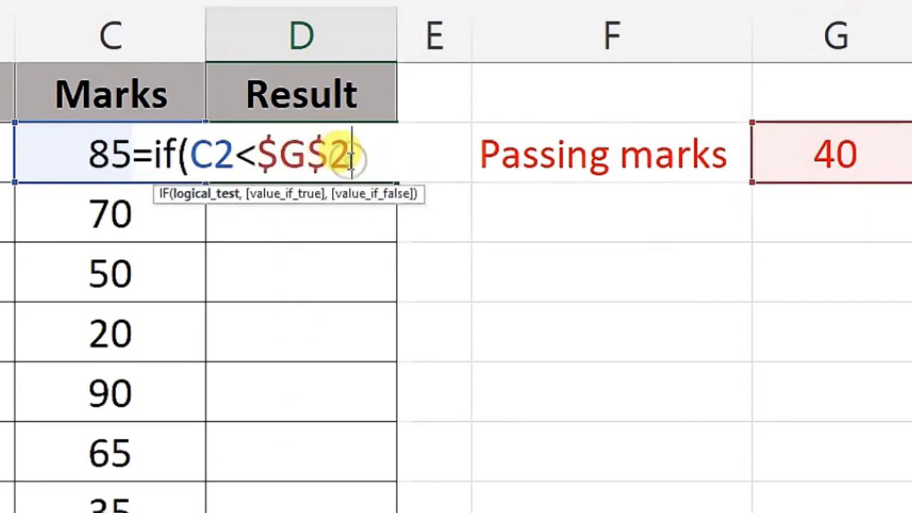
Complete the IF formula in D2 with "Failed" as the true value and "Passed" as the false value.
type(",")
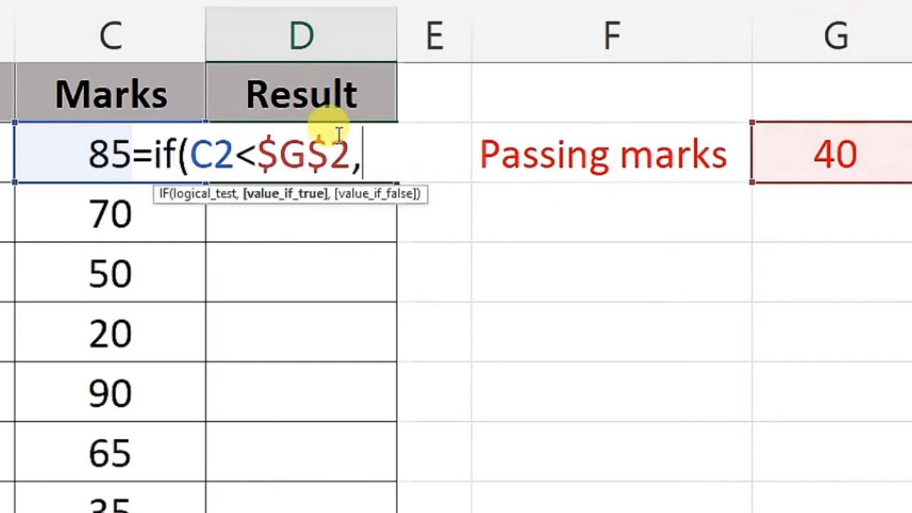
type("\"Failed\",")
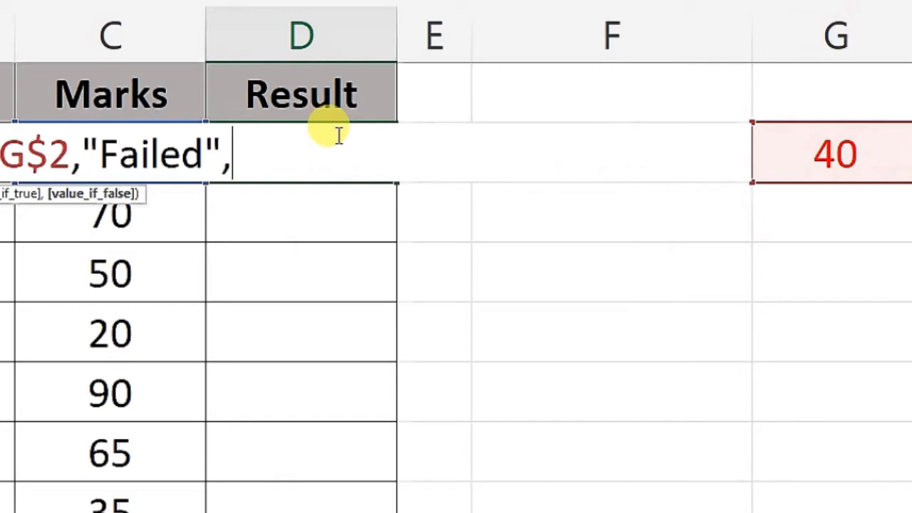
type("\"P")
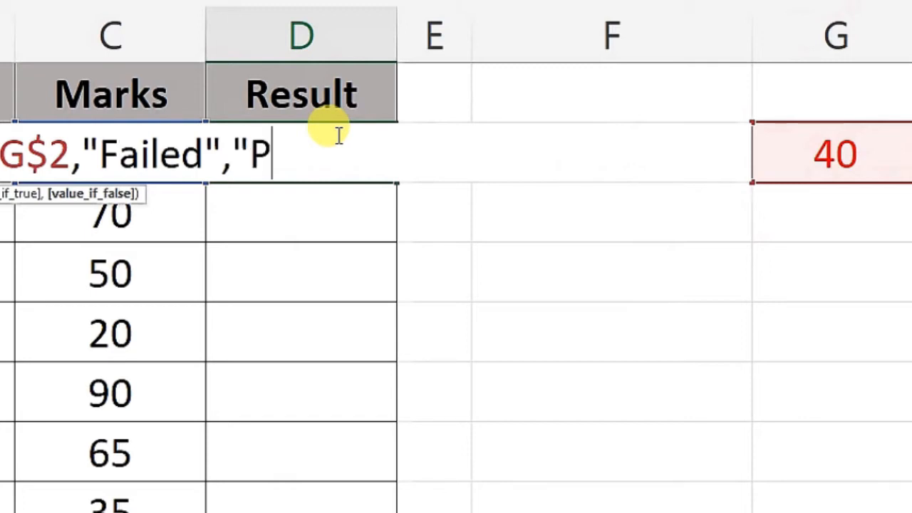
type("assed\"")
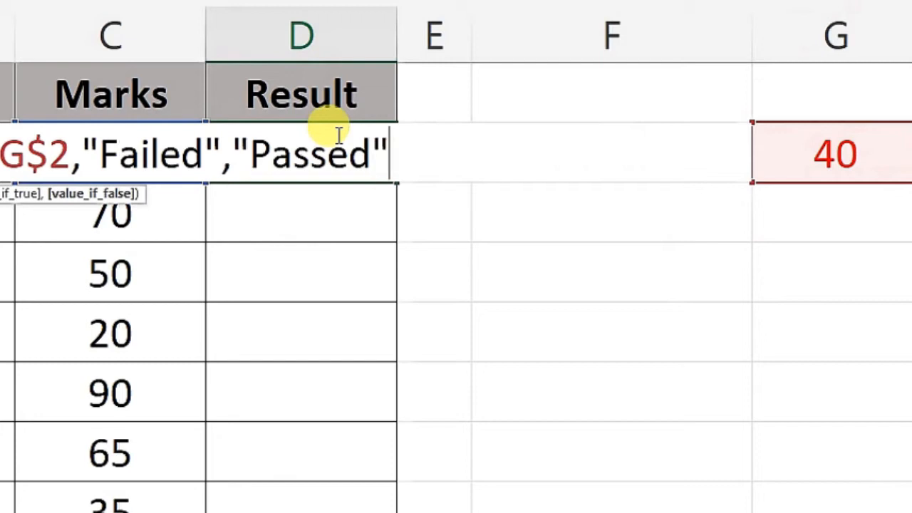
type(")")
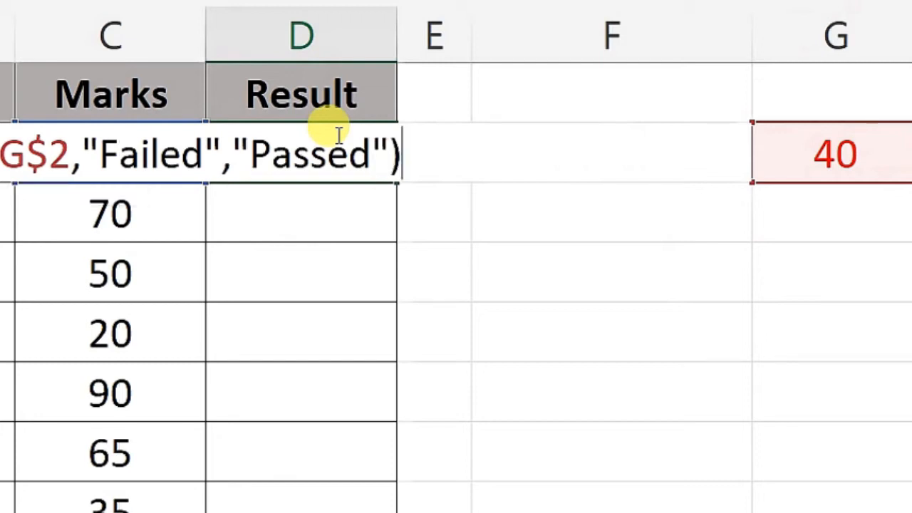
key("Return")
Fill the D2 result formula down the Result column to the last student.
left_click(336, 135)
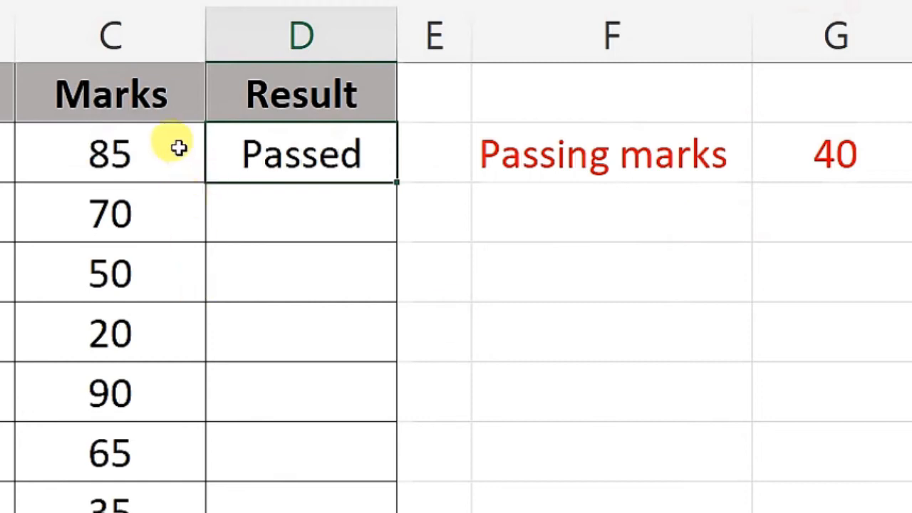
left_click_drag(397, 182, 388, 512)
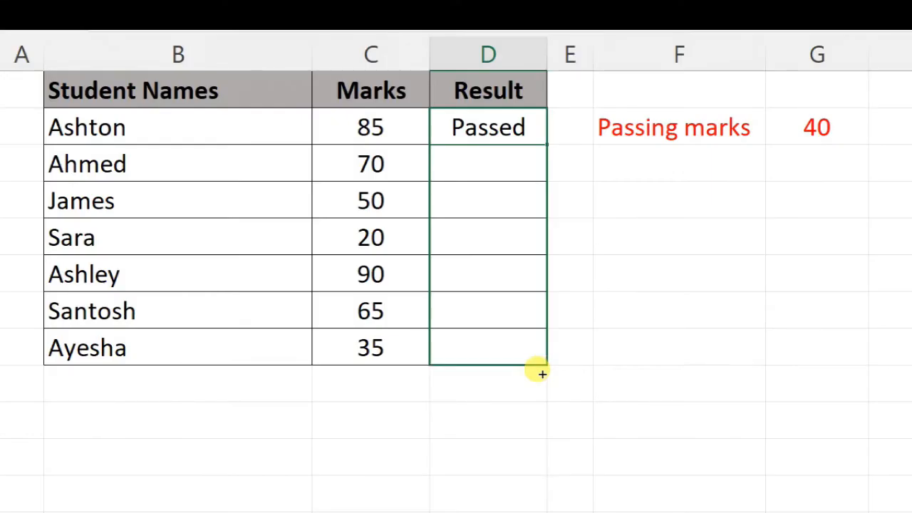
left_click_drag(541, 374, 536, 369)
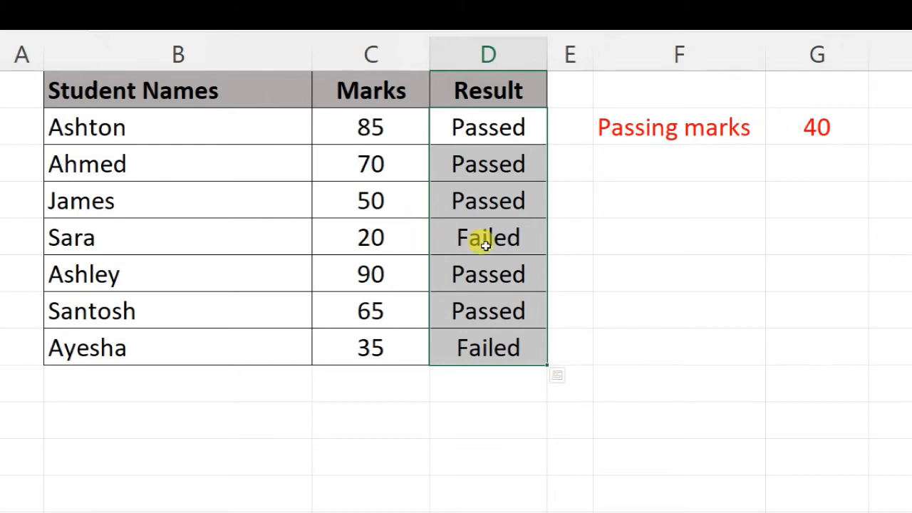
left_click(395, 356)
left_click(467, 334)
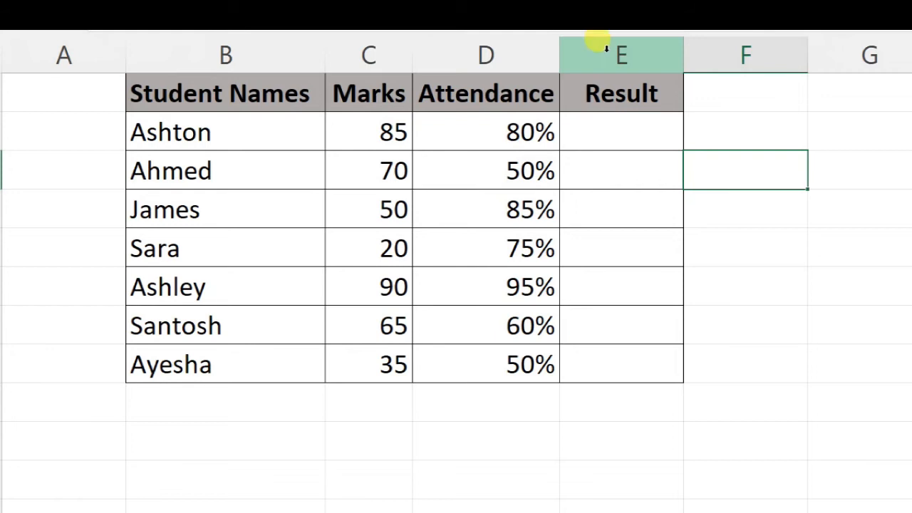
On the sheet with the Attendance column, enter the bonus marks note +5 as text in F2.
left_click(730, 135)
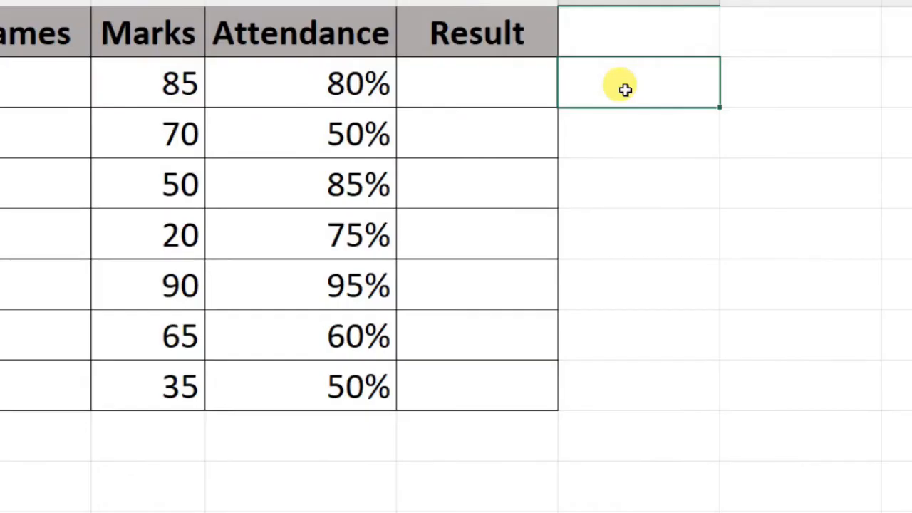
type("+5")
key("ctrl+Return")
type("'+5")
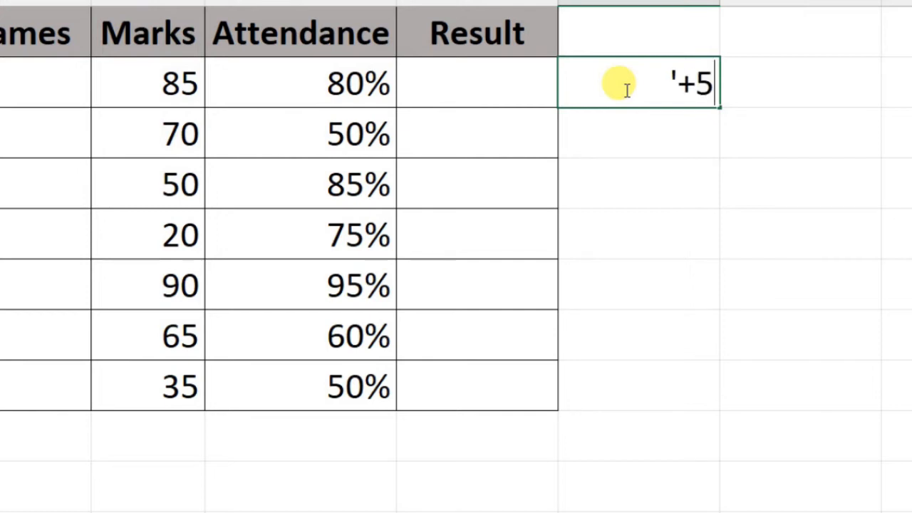
key("Return")
left_click(624, 89)
Enter the attendance condition >70% as text in G2, beside the +5 note.
key("Right")
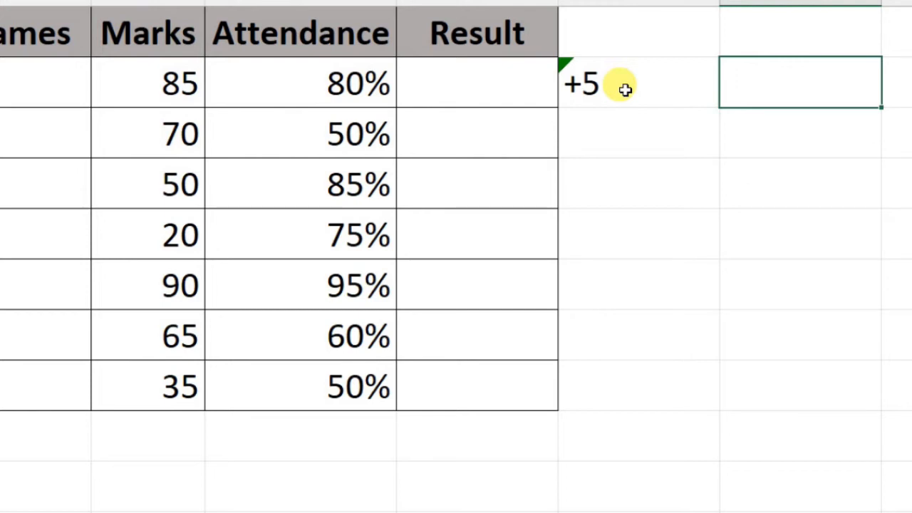
type("'>70")
key("Up")
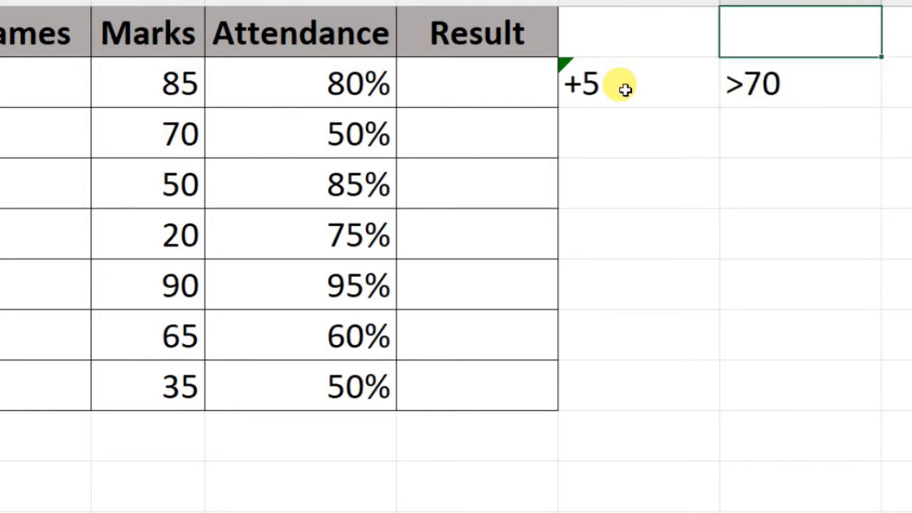
key("Down")
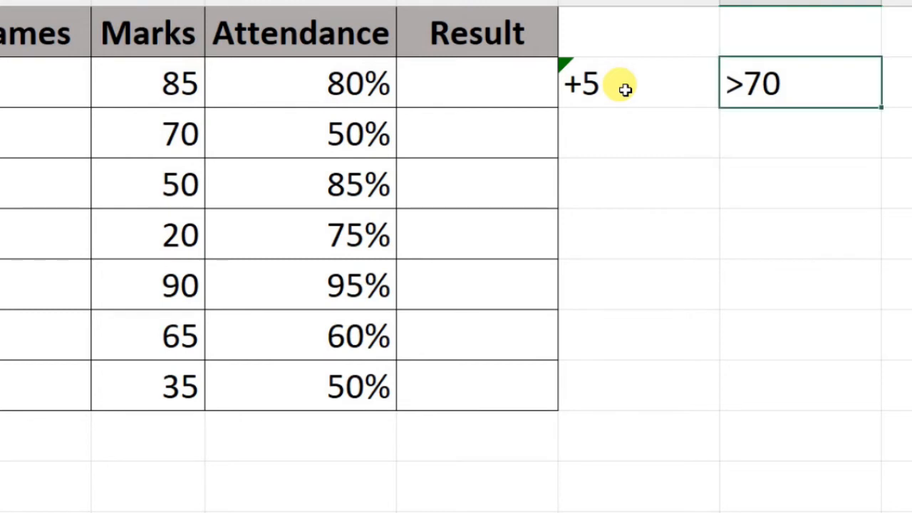
double_click(812, 85)
type("%")
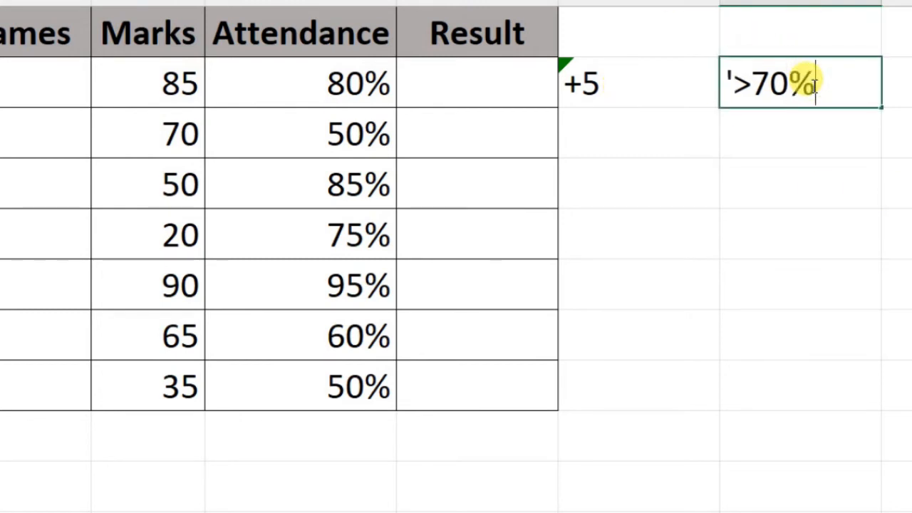
key("Return")
left_click(700, 181)
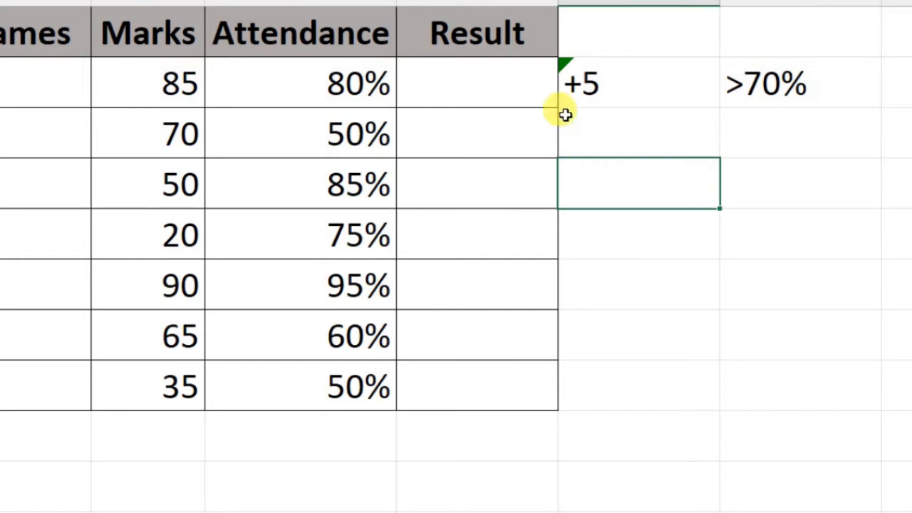
Insert a column between Attendance and Result and title it "New Marks".
left_click(438, 84)
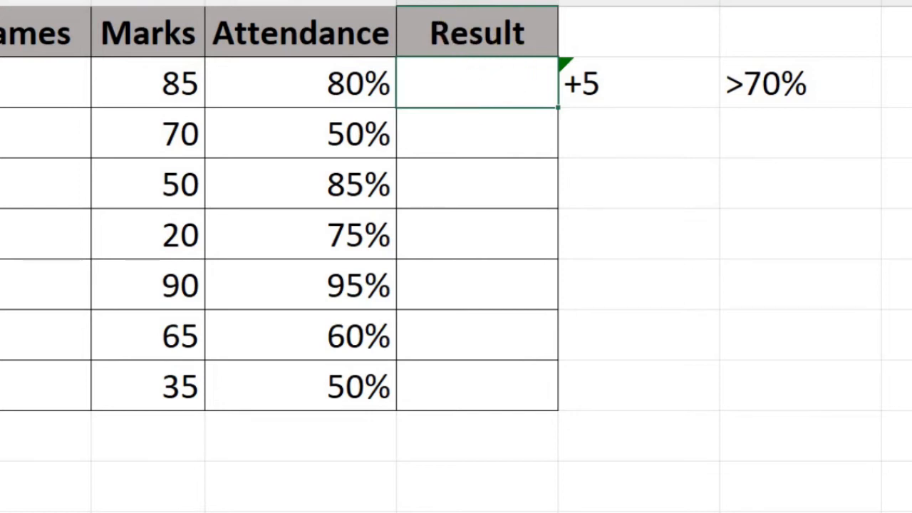
scroll(386, 3, "right", 1)
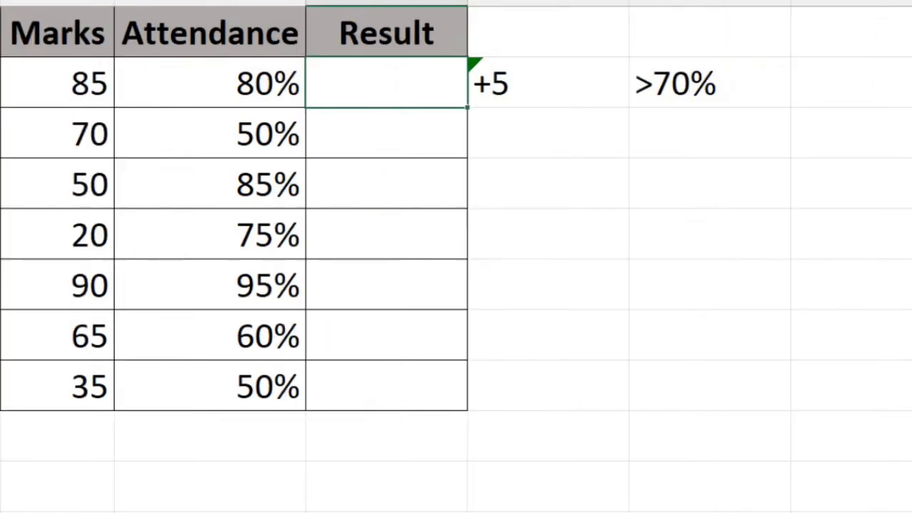
left_click(387, 2)
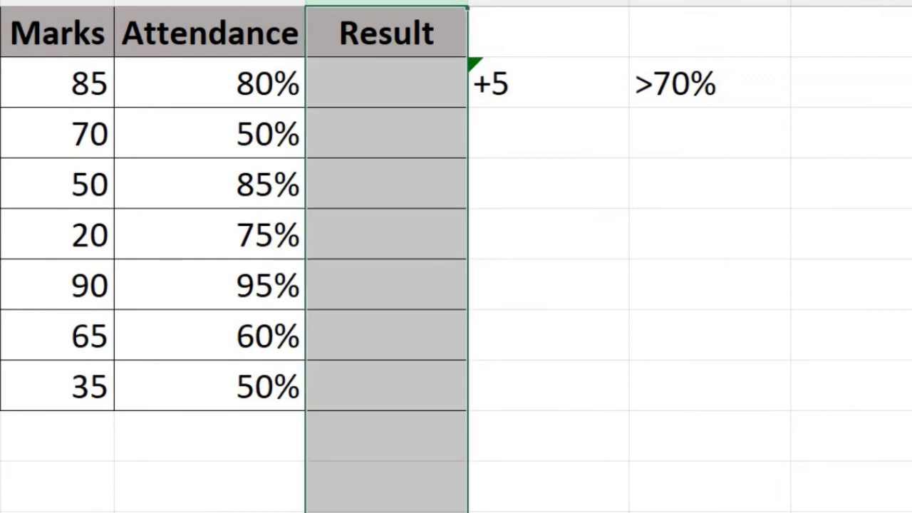
key("ctrl+shift+plus")
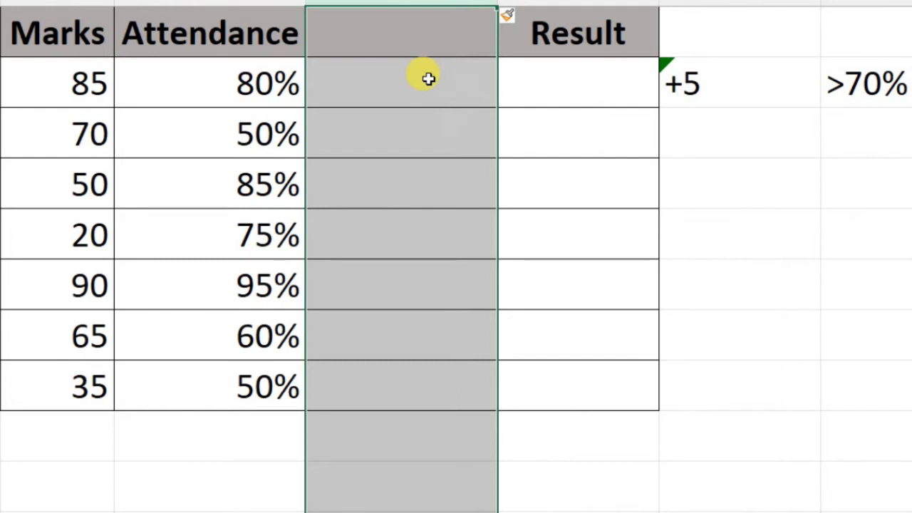
left_click(423, 41)
type("New Mars")
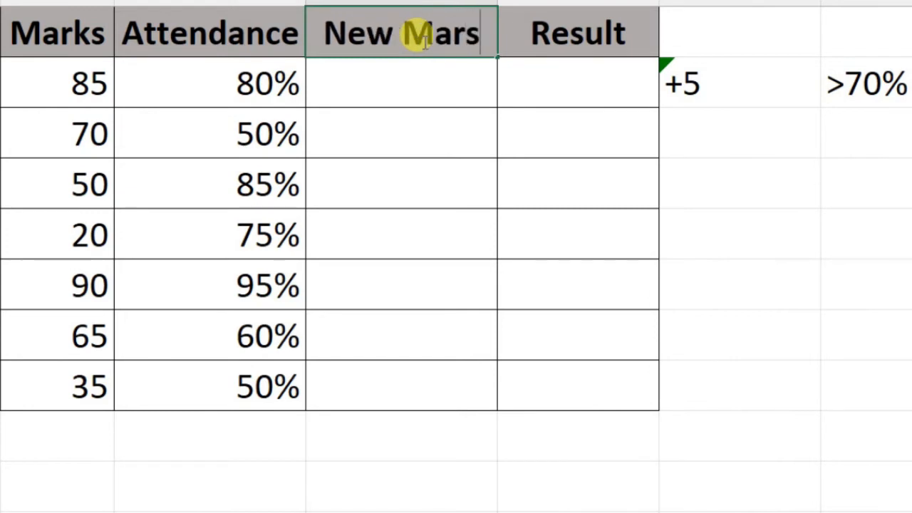
key("BackSpace")
type("ks")
key("Return")
Enter the formula =IF(D2>70%,C2+5,C2) in E2, the first cell under New Marks.
type("=")
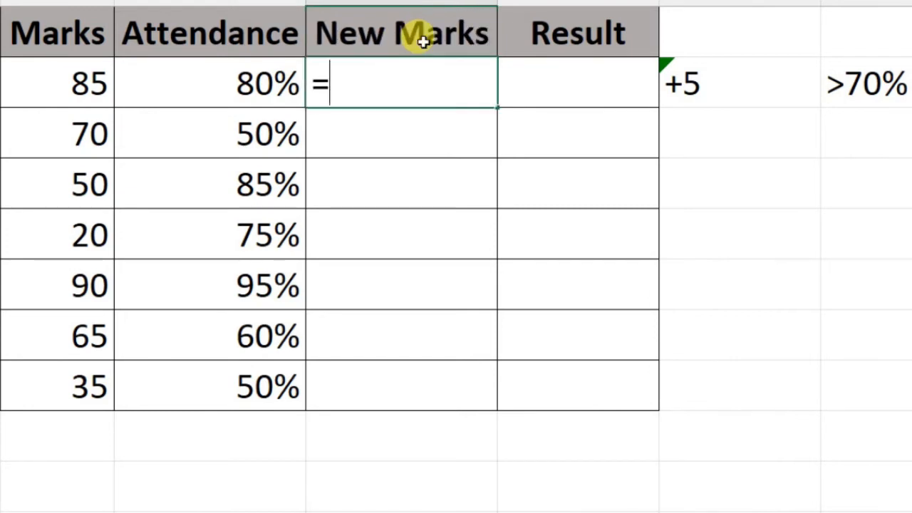
type("if(")
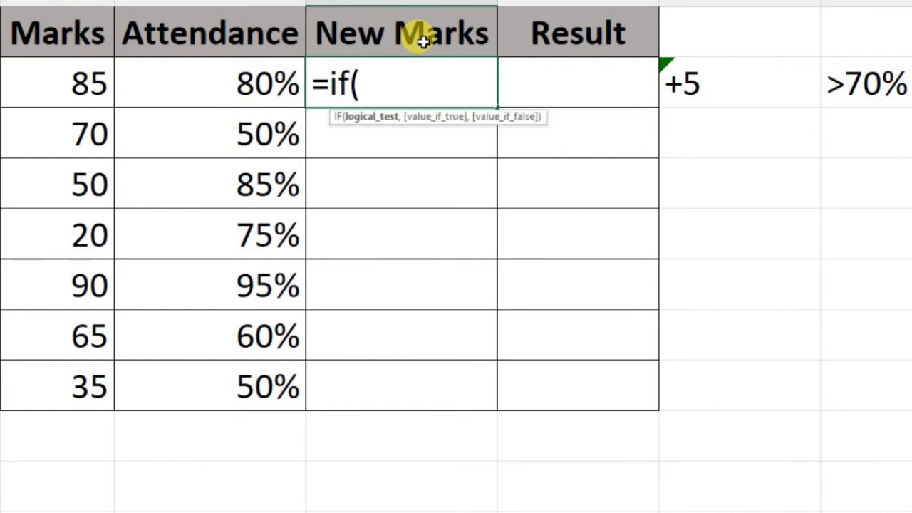
left_click(73, 81)
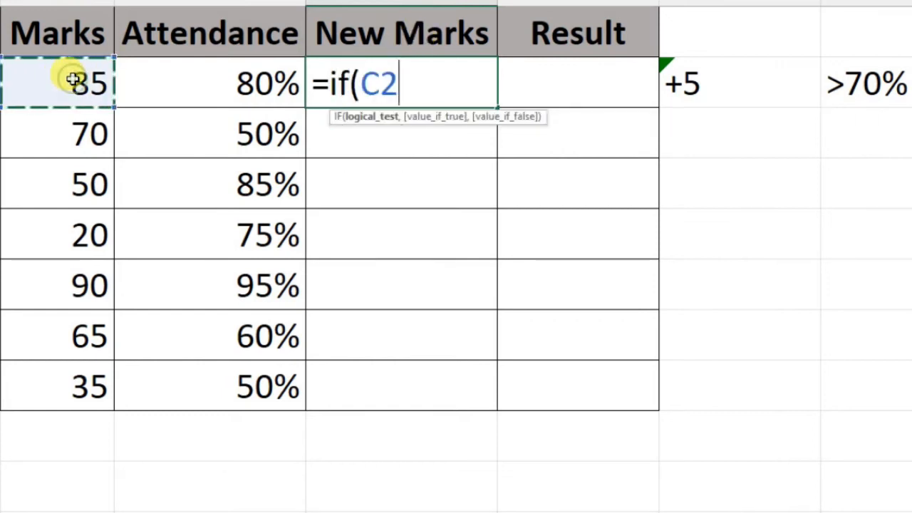
left_click(209, 71)
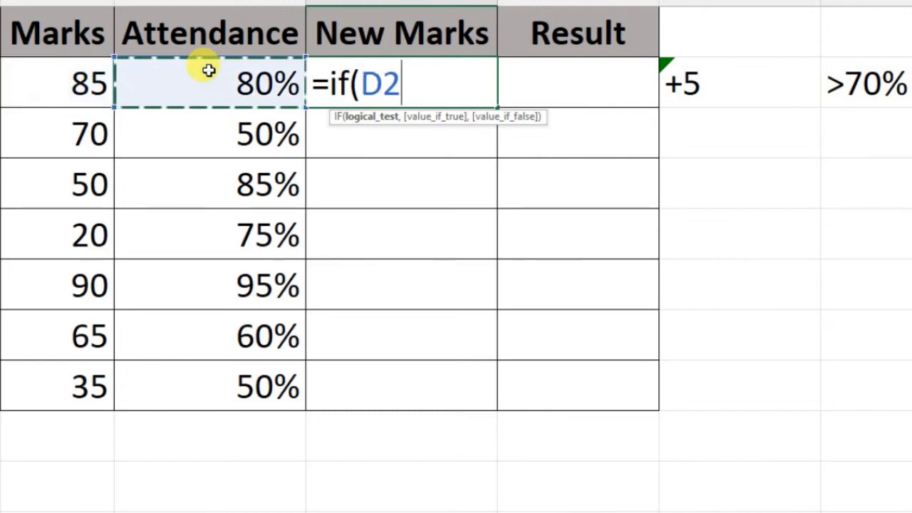
type(">")
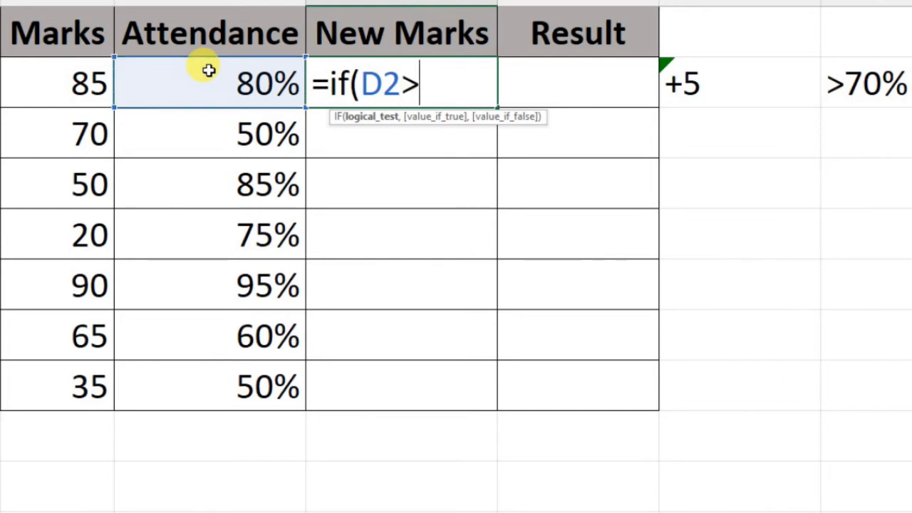
type("70%,")
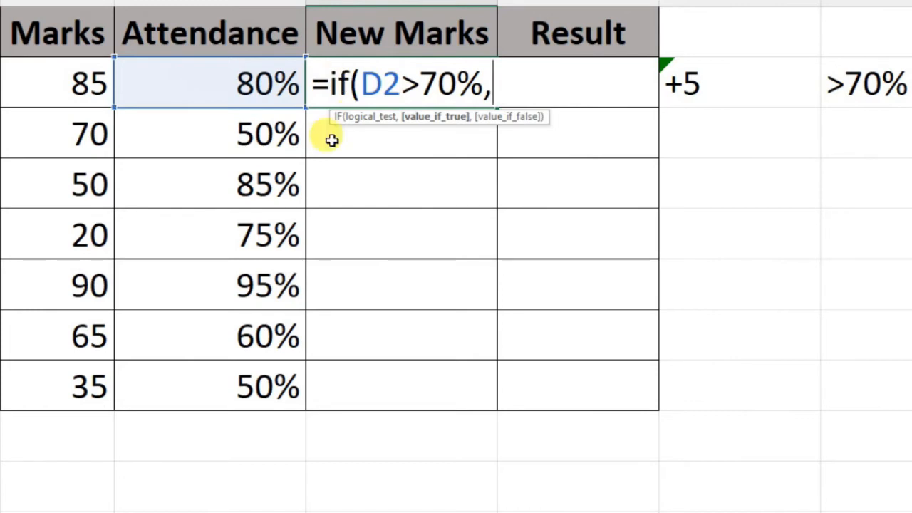
left_click(84, 76)
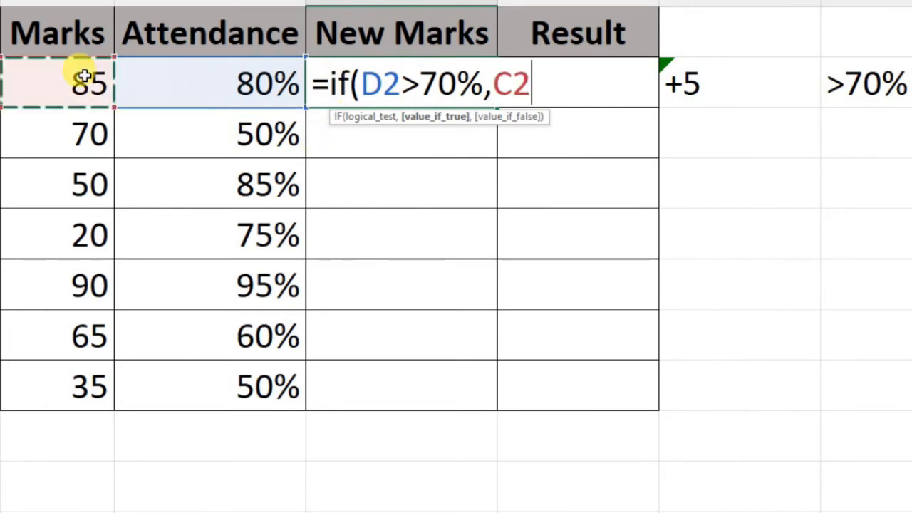
type("5")
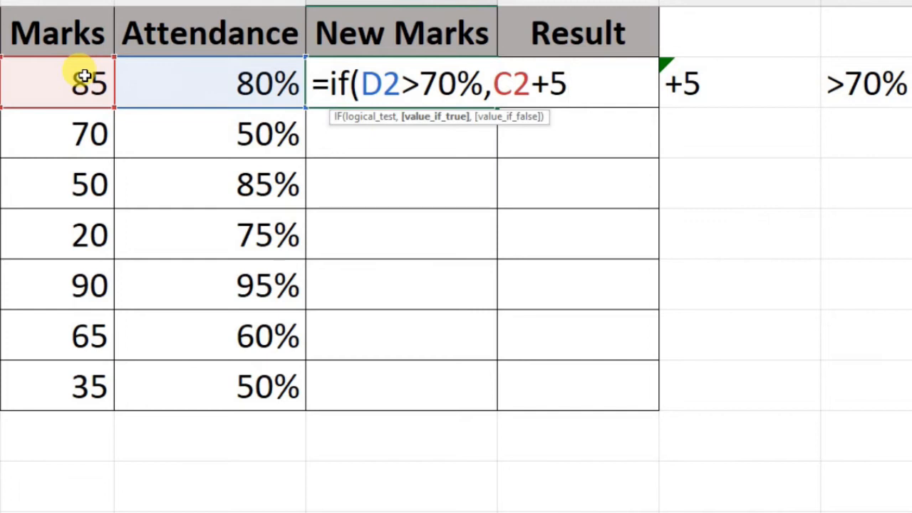
type(",")
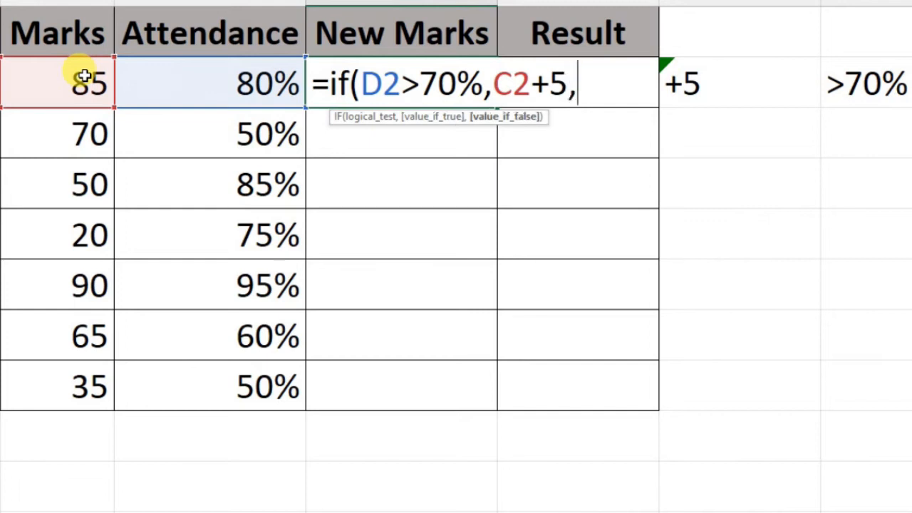
left_click(84, 77)
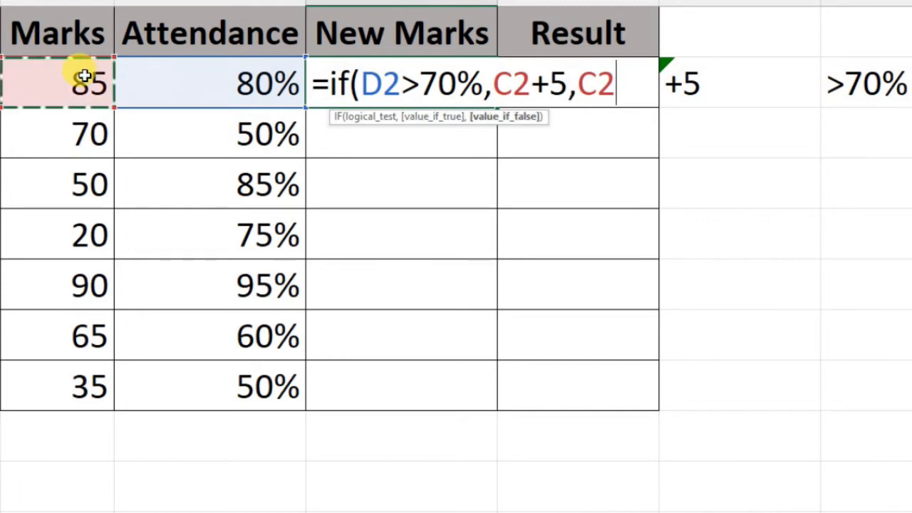
type(")")
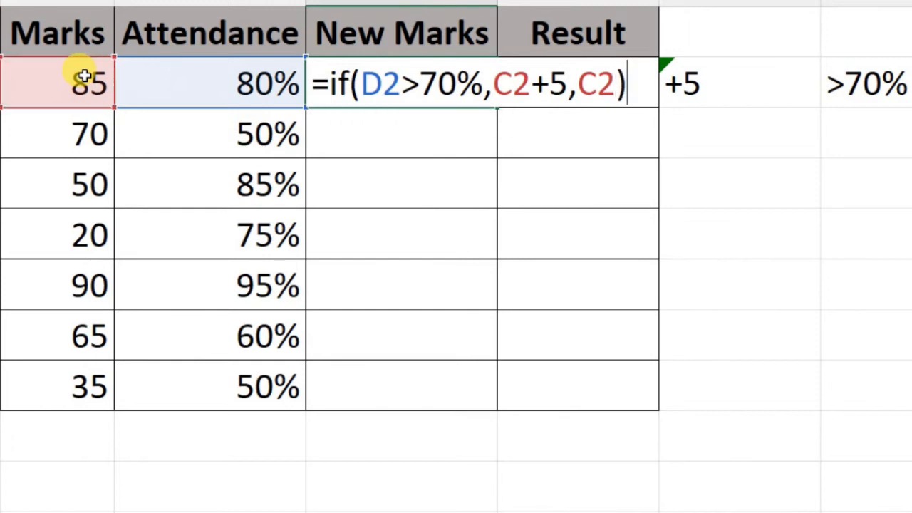
key("ctrl+Return")
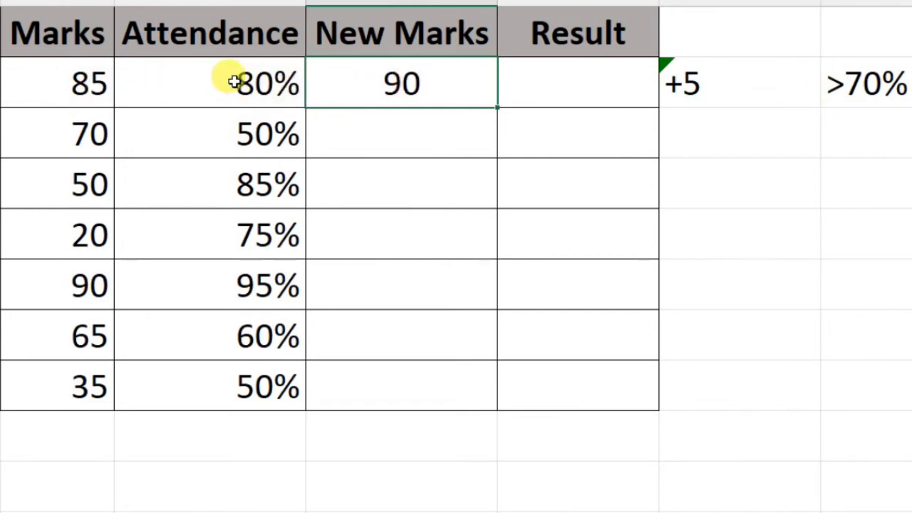
Fill the E2 bonus formula down the New Marks column to the last student.
left_click_drag(495, 107, 481, 416)
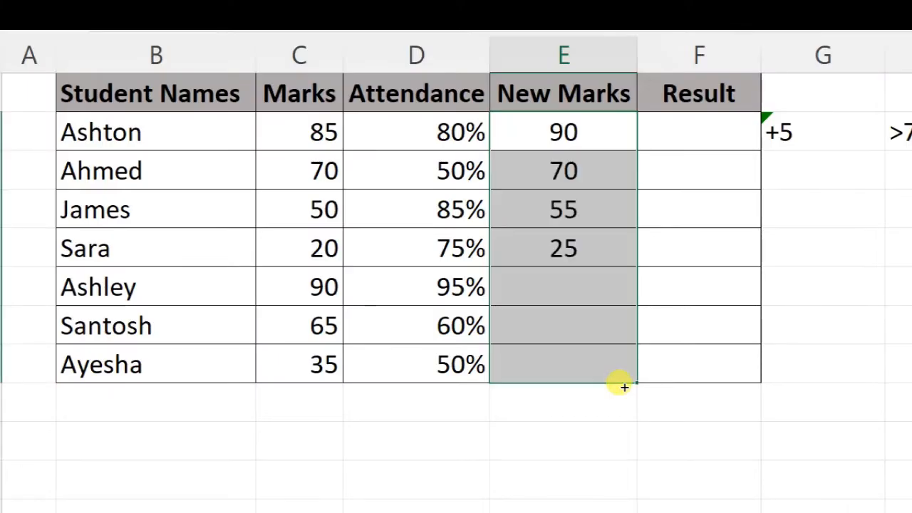
left_click_drag(624, 387, 618, 383)
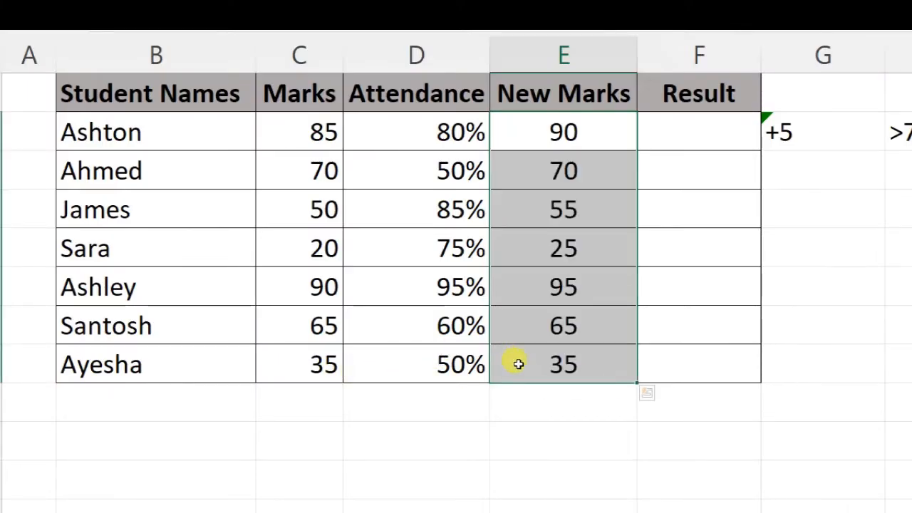
left_click(313, 363)
left_click(536, 353)
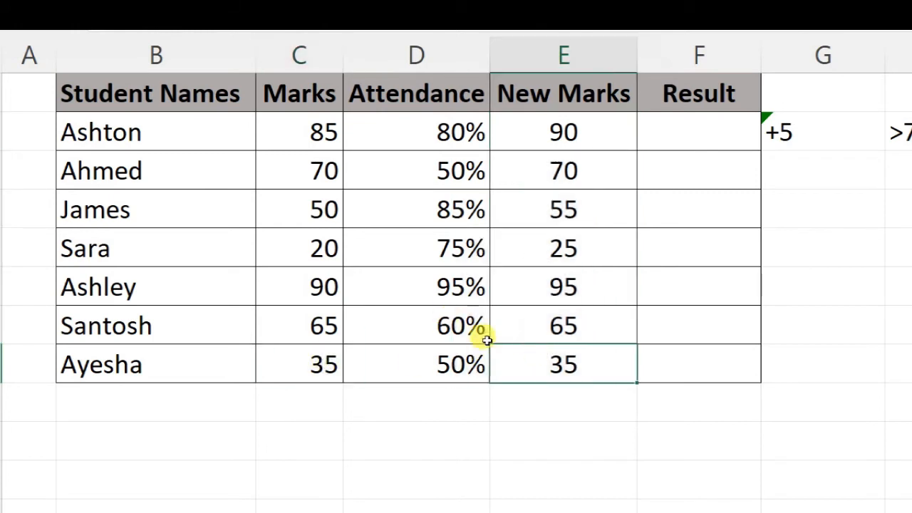
left_click(554, 260)
Copy the D2 result formula from the sheet with the passing marks and paste it into F2 under Result on the attendance sheet.
left_click(673, 129)
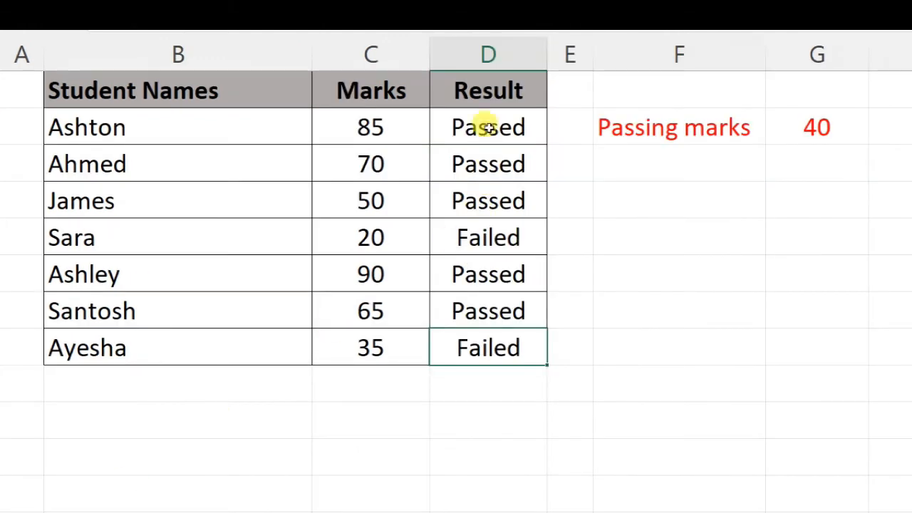
left_click(504, 125)
double_click(505, 125)
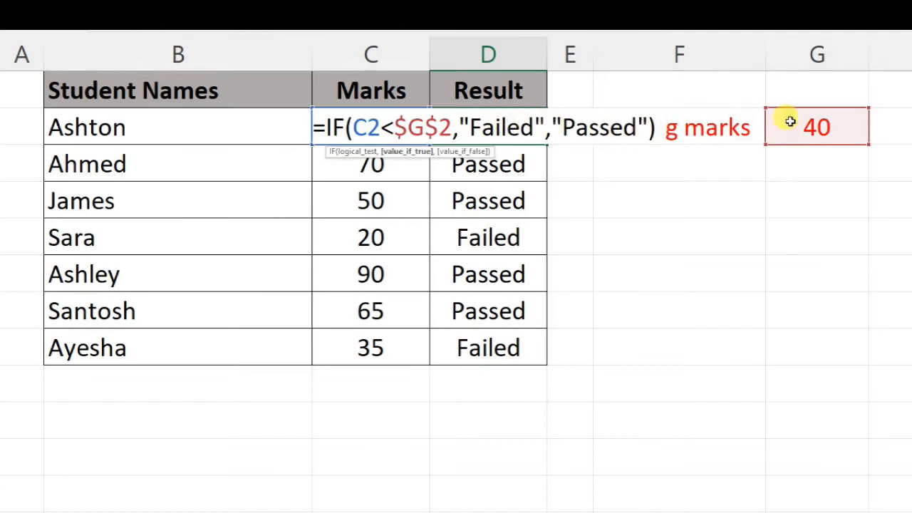
left_click_drag(650, 122, 302, 124)
key("ctrl+c")
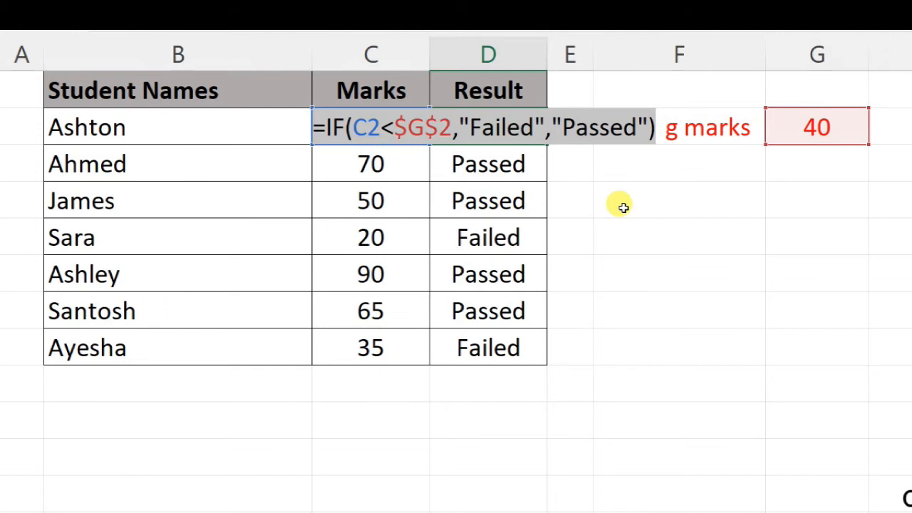
key("Escape")
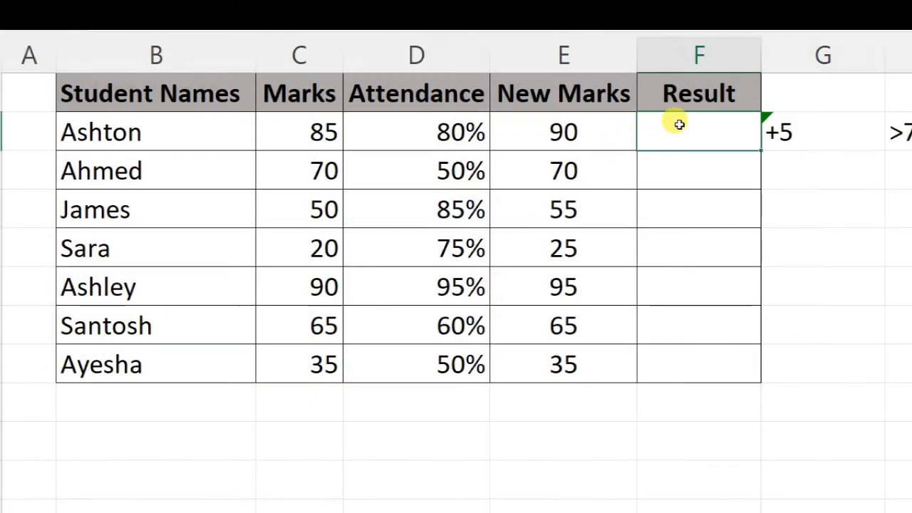
key("ctrl+v")
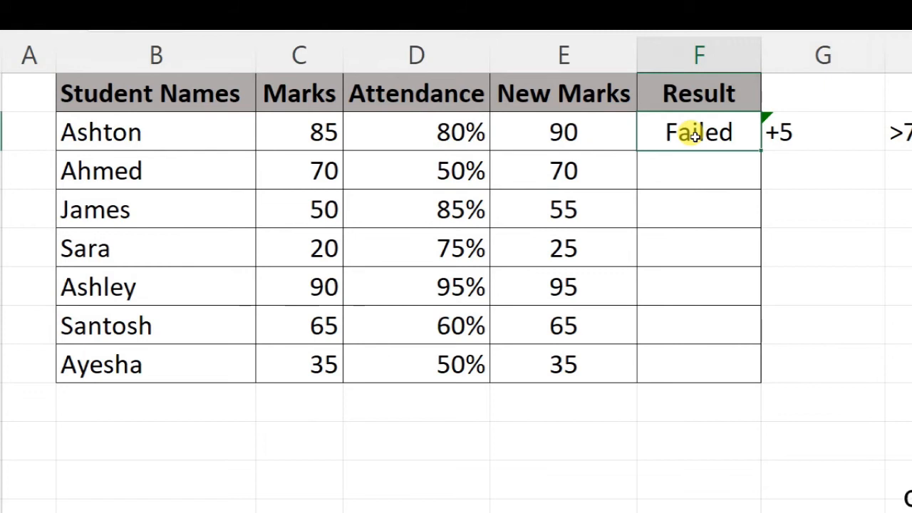
Make the logical test in F2's result formula refer to the new marks in E2.
double_click(690, 132)
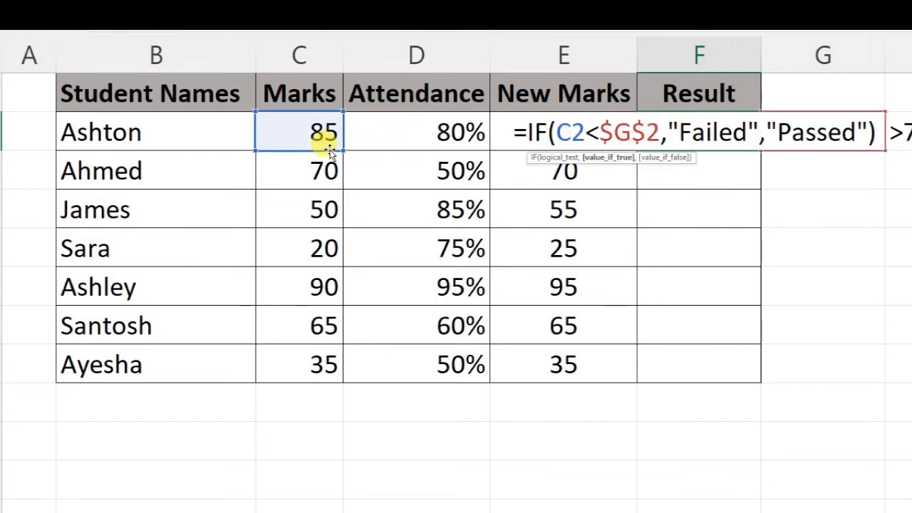
left_click_drag(329, 151, 534, 154)
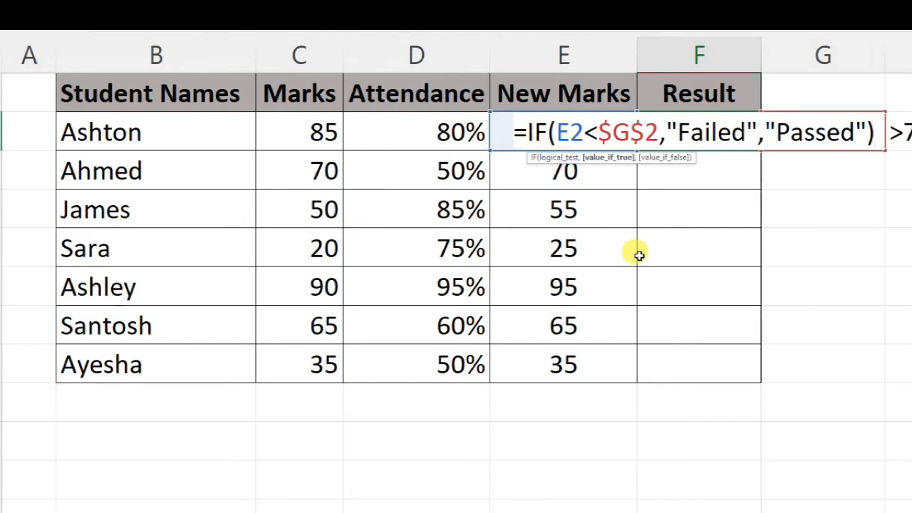
key("Return")
Replace the $G$2 reference in F2's formula with 40 and fill the formula down the Result column to the last student.
left_click(667, 135)
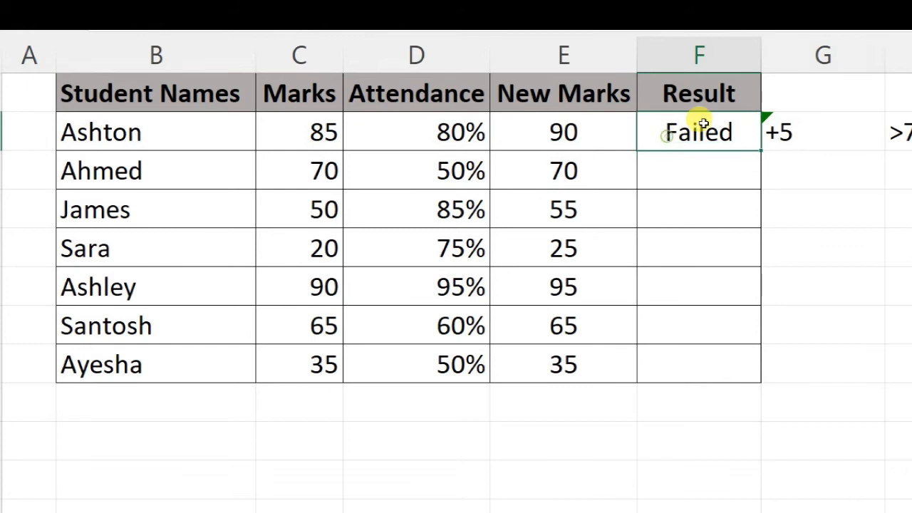
double_click(698, 121)
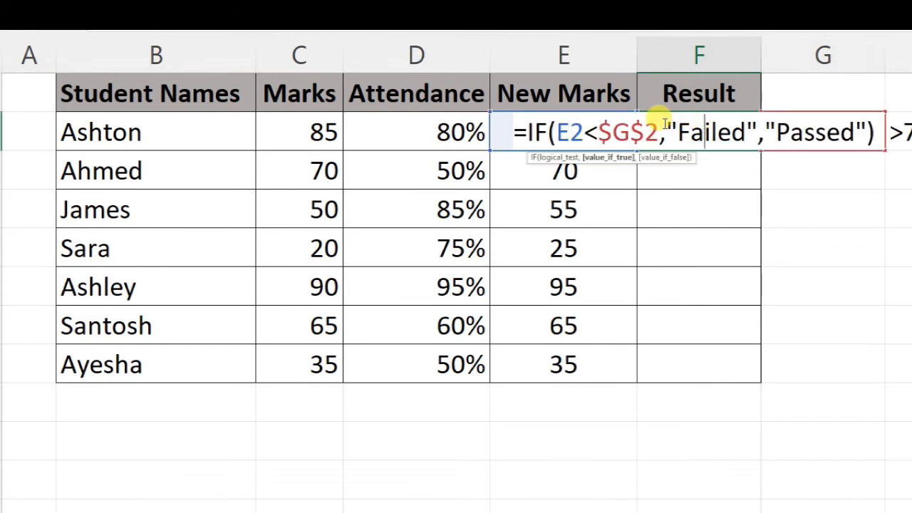
left_click_drag(658, 131, 601, 139)
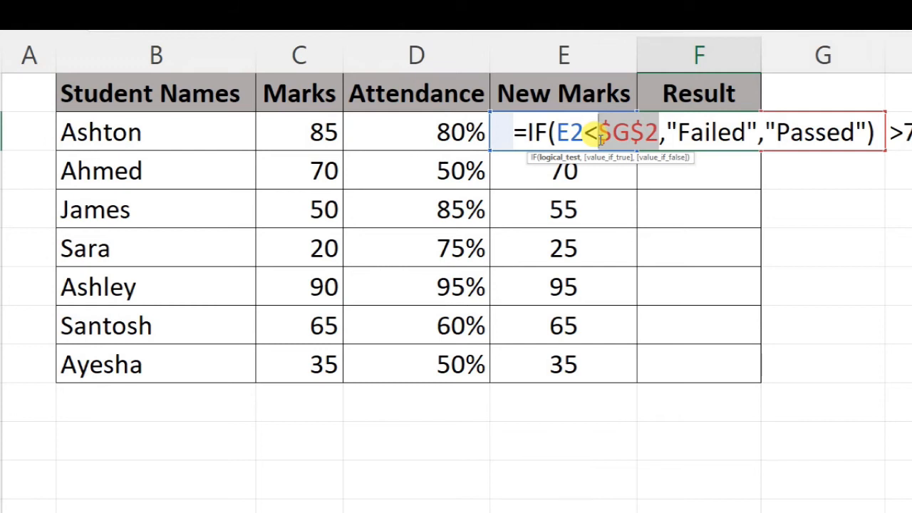
type("40")
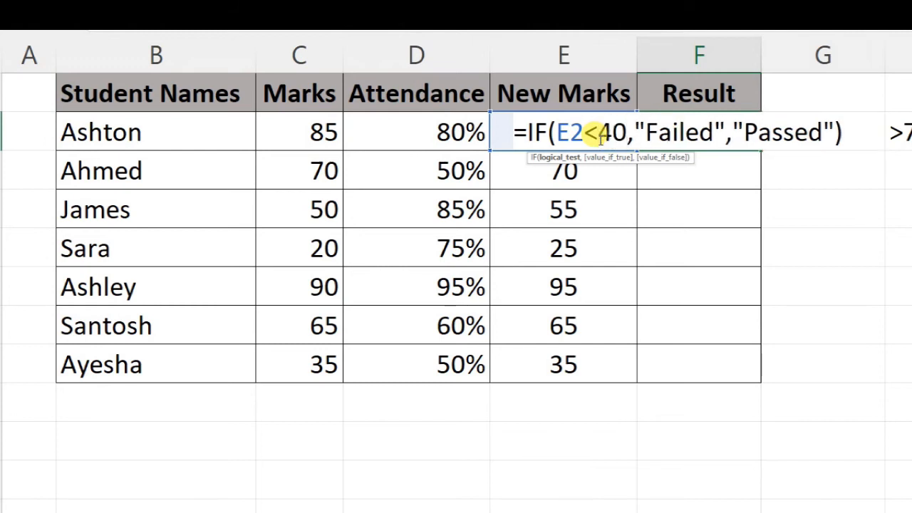
key("Return")
left_click(662, 131)
left_click_drag(761, 151, 757, 376)
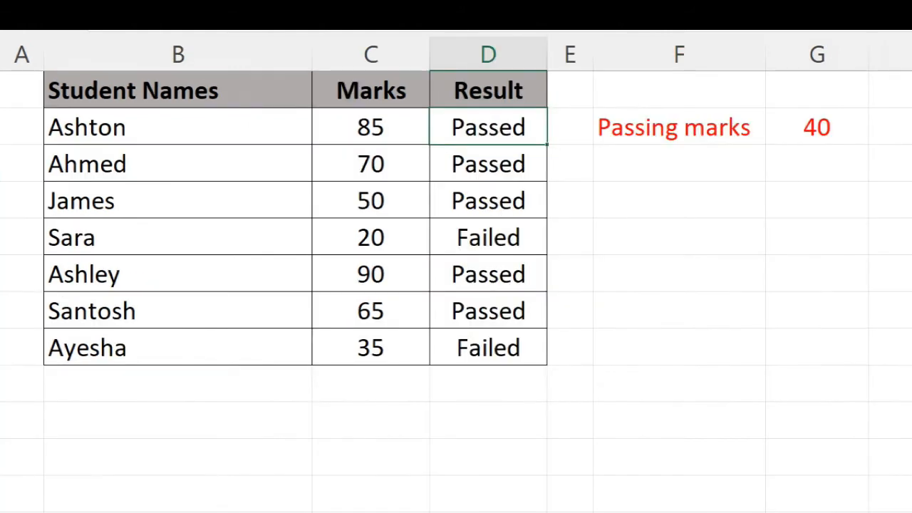
On the sheet with the passing marks, replace the $G$2 reference in D2's formula with 40.
double_click(517, 133)
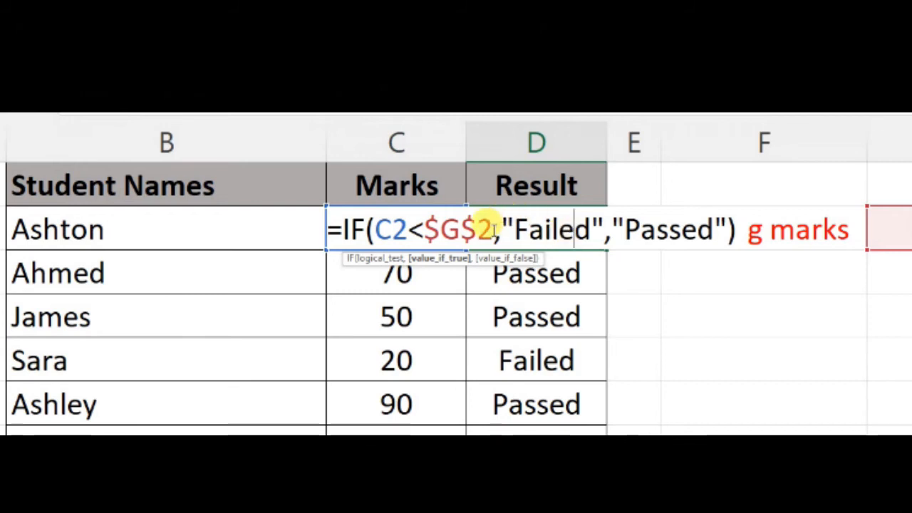
left_click_drag(492, 228, 426, 228)
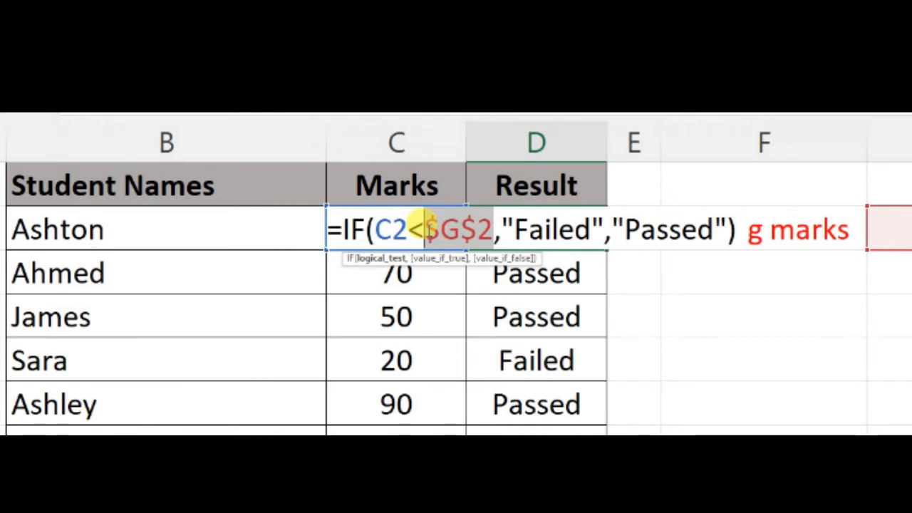
key("BackSpace")
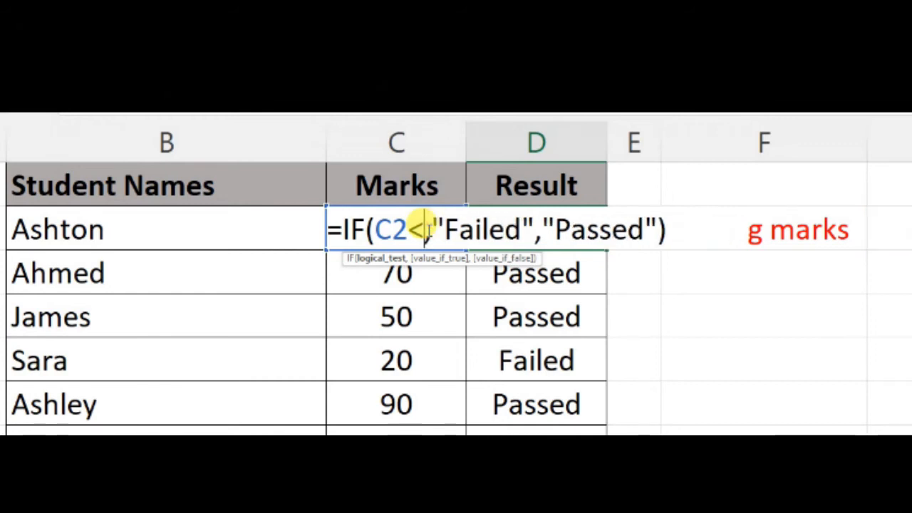
type("4")
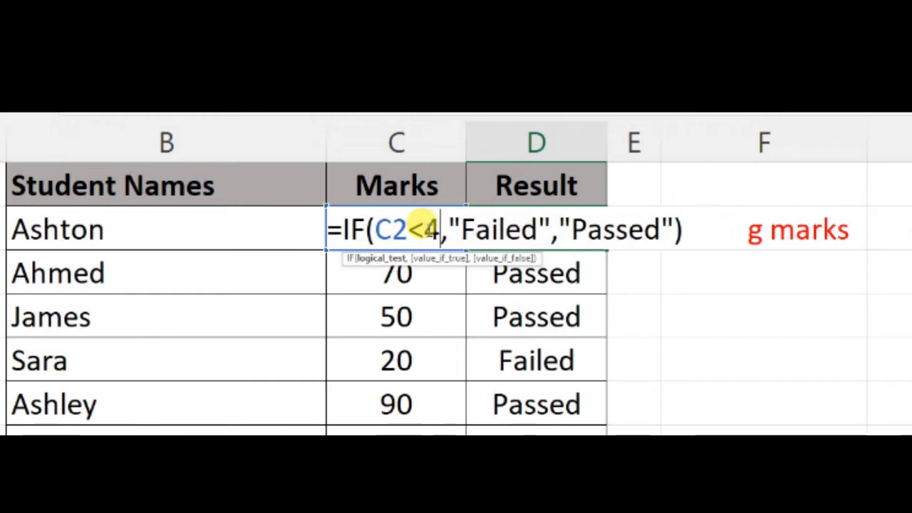
type("0")
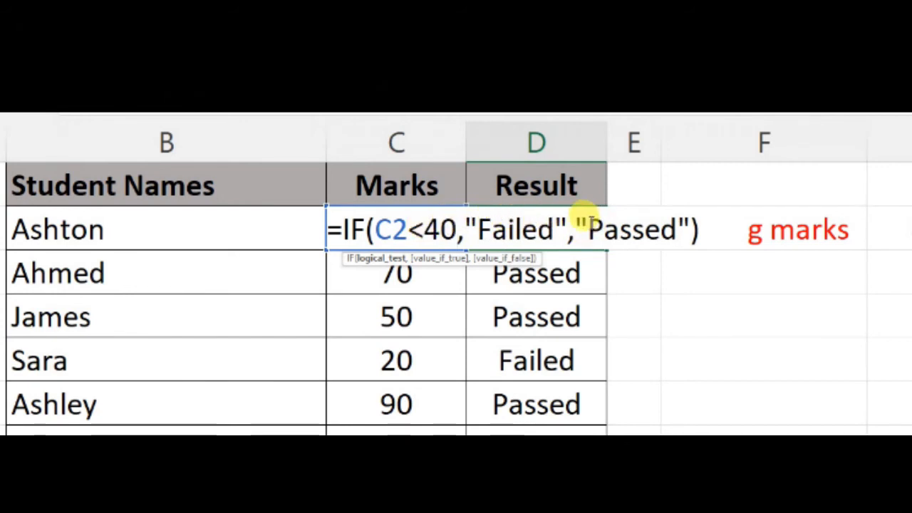
Remove the "Passed" value-if-false argument from the IF formula in D2.
left_click(575, 220)
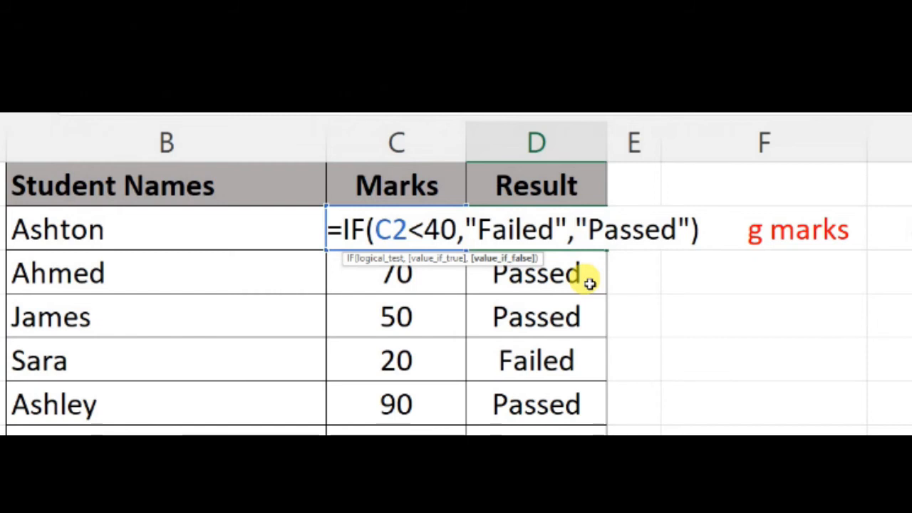
key("Delete")
key("Delete")
key("Delete")
key("Delete")
key("Delete")
key("Delete")
key("Delete")
key("Delete")
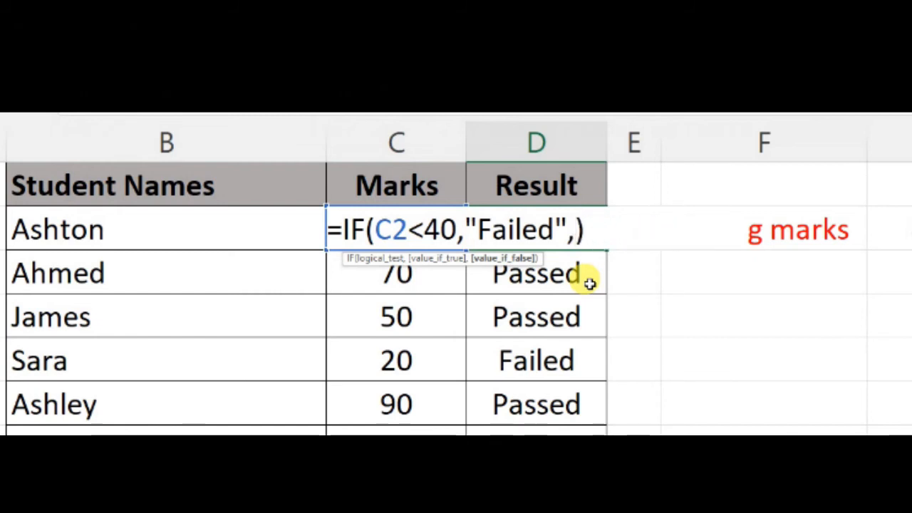
Nest an IF as the value-if-false argument in D2's formula that returns "D" when C2<50.
type("if(")
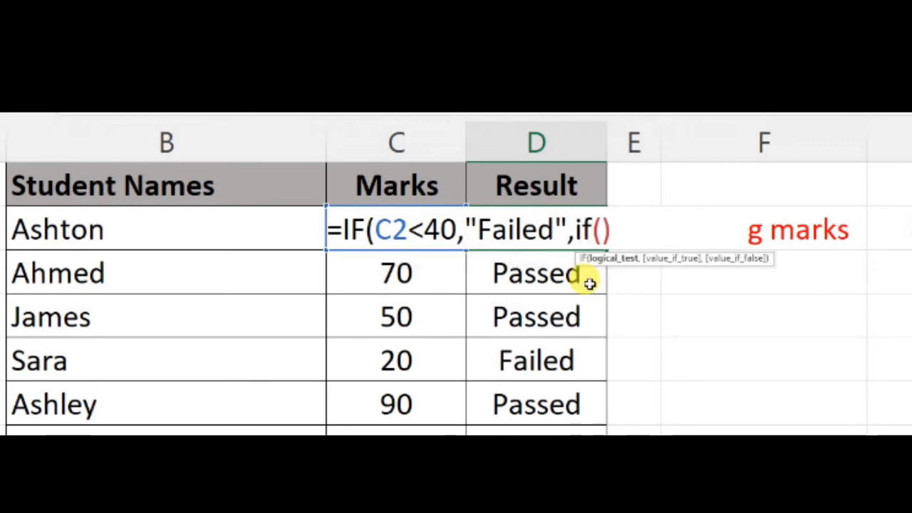
type("C2")
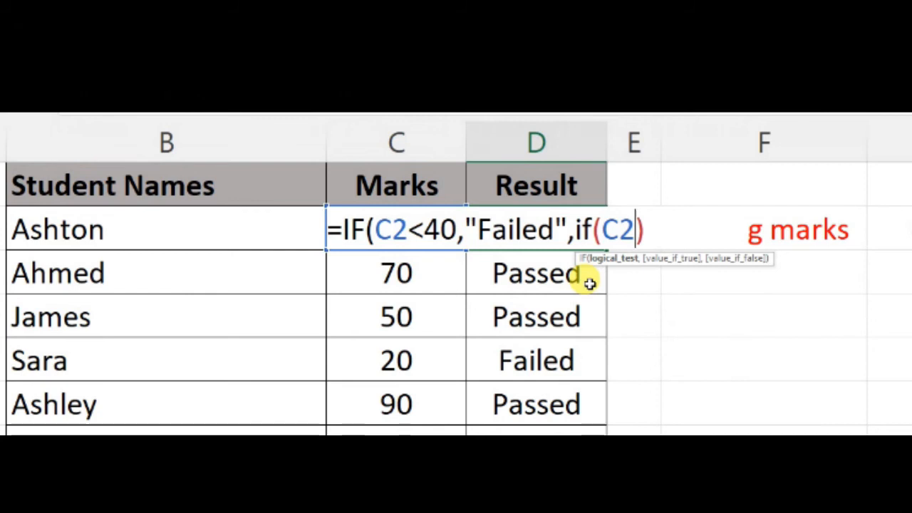
type("<")
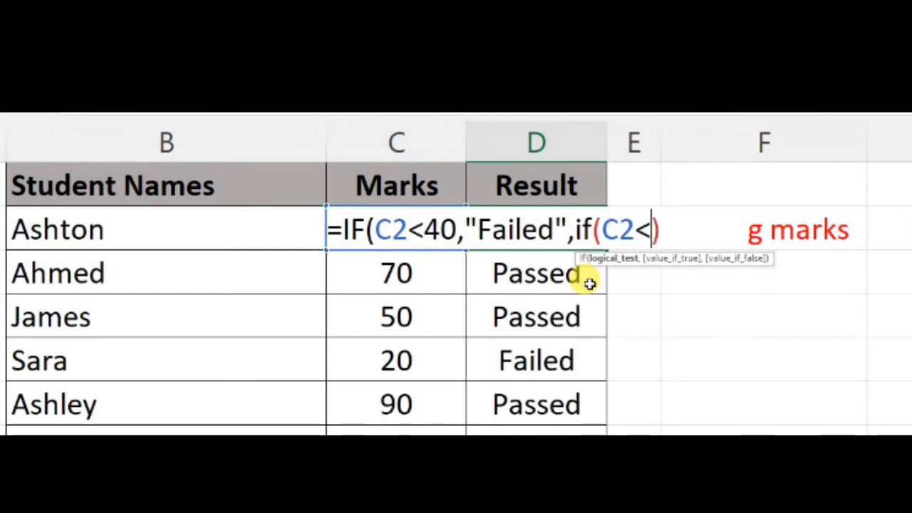
type("50")
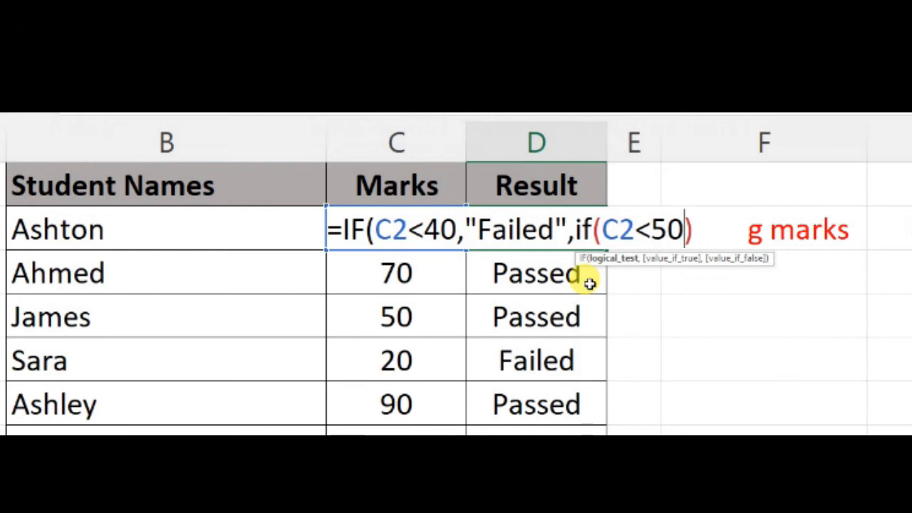
type(",")
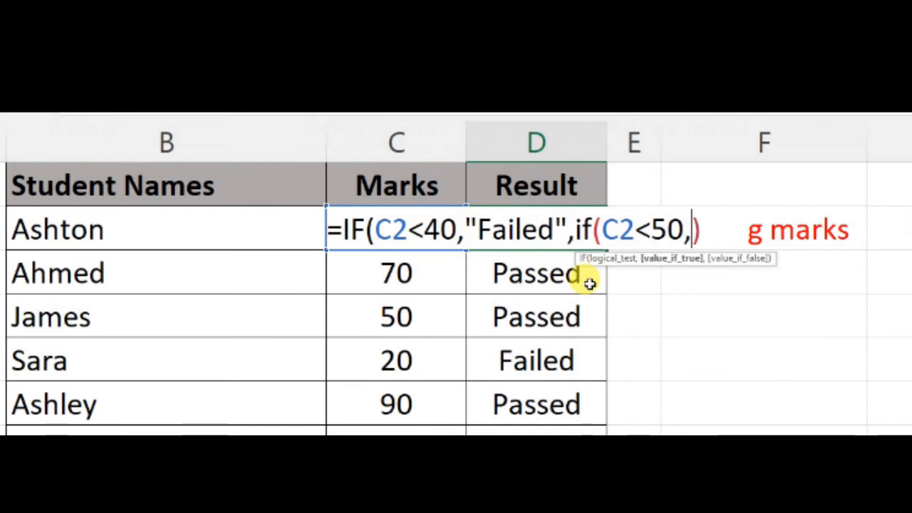
type("\"D\"")
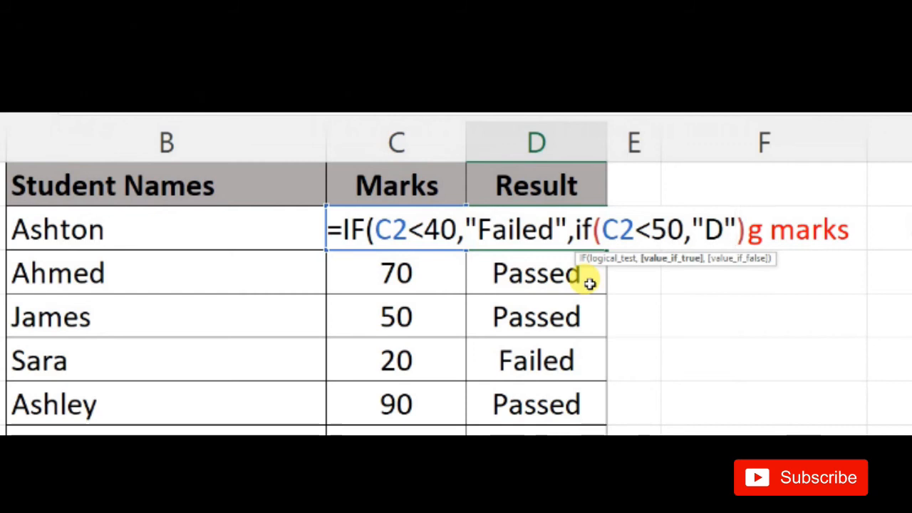
Nest a third IF inside the C2<50 test of D2's formula that returns "C" when C2<60.
type(",")
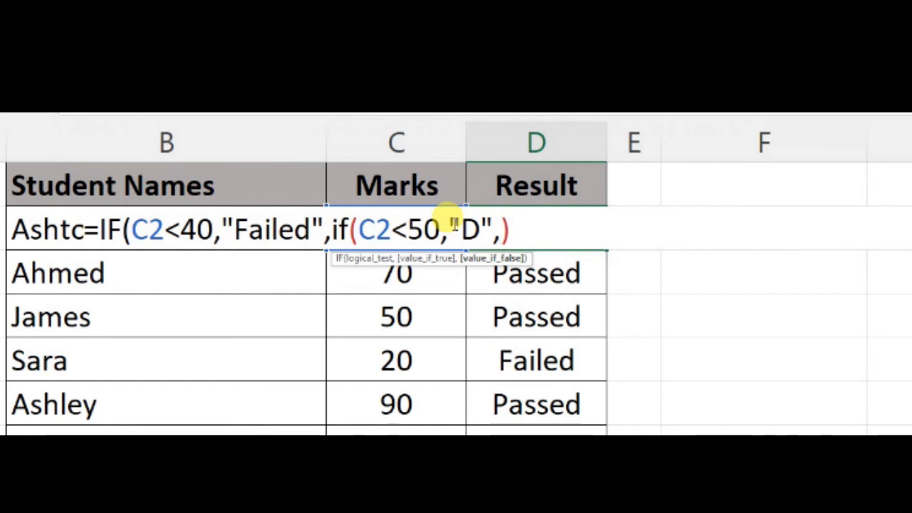
type("if(")
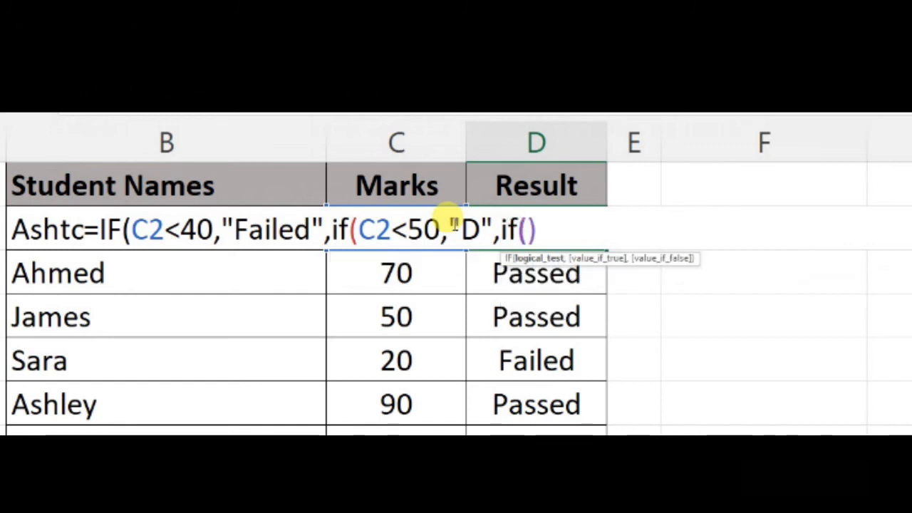
type("C")
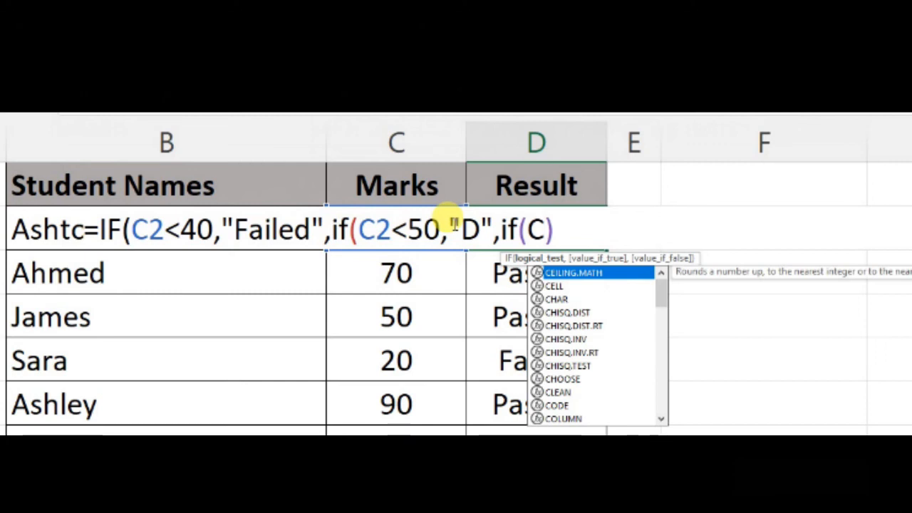
type("2")
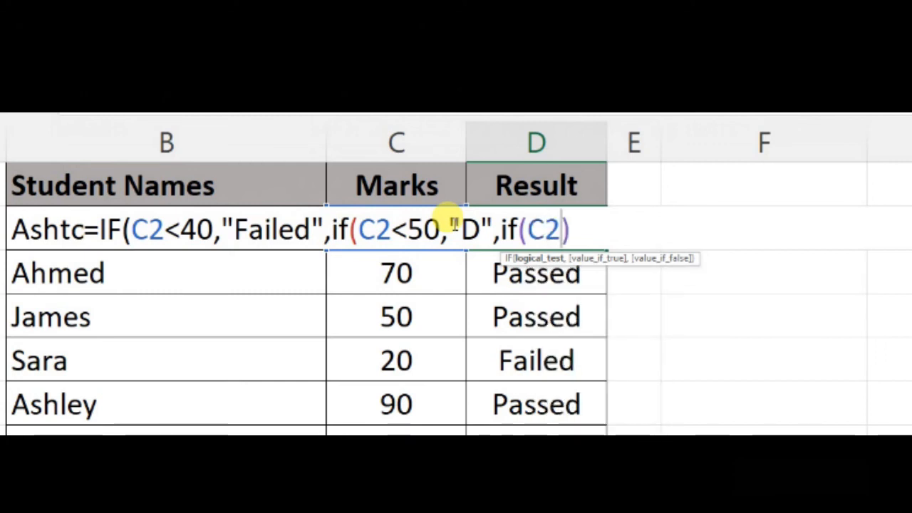
type("<")
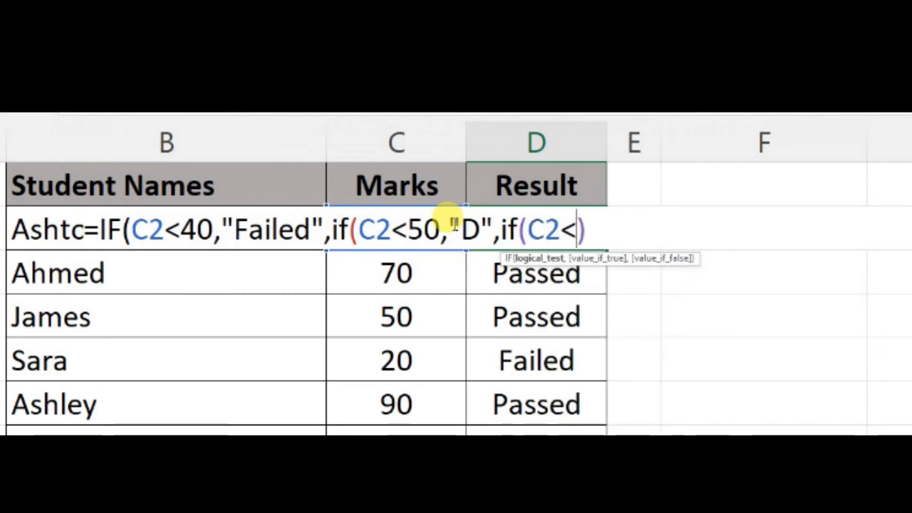
type("60")
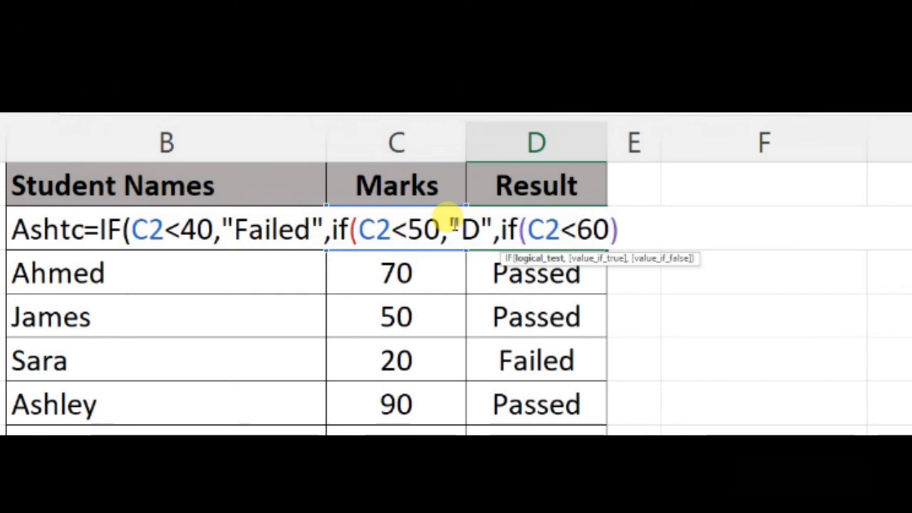
type(",")
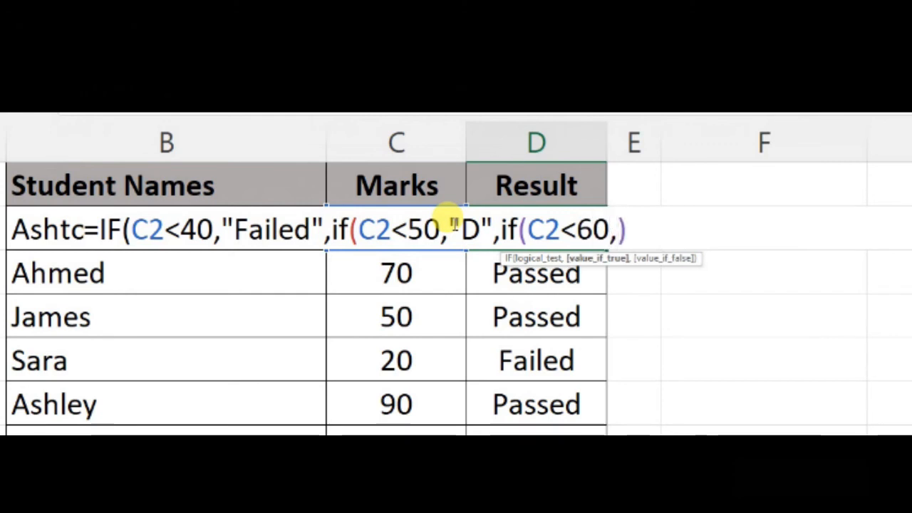
type("\"C\"")
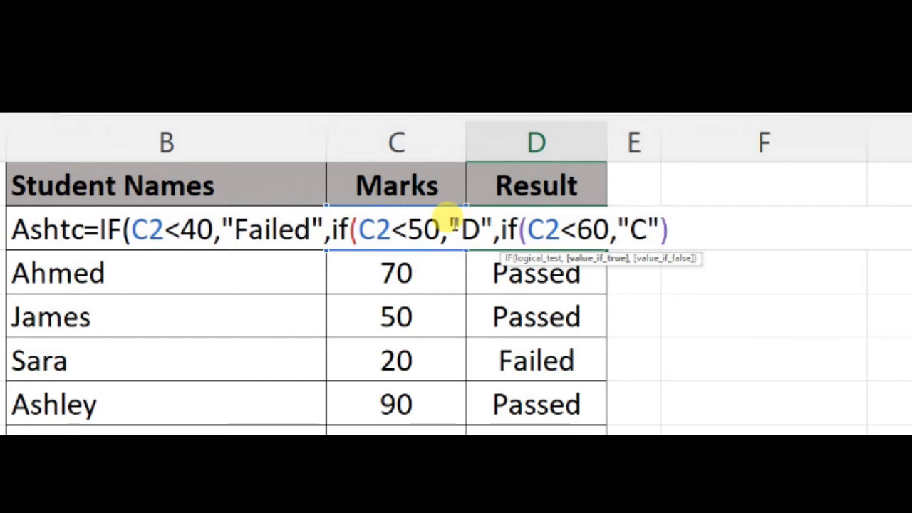
Nest a fourth IF in D2's formula that returns "B" when C2<70 and "A" otherwise.
type(",")
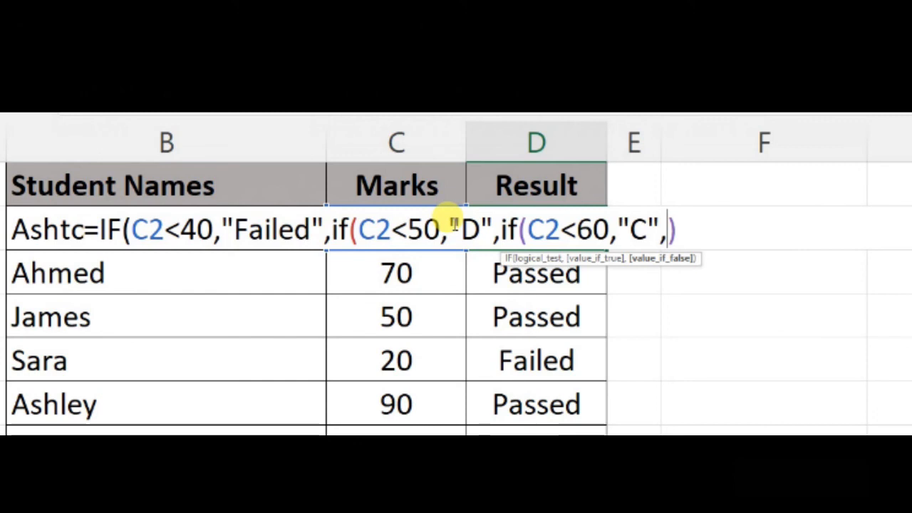
type("if(C")
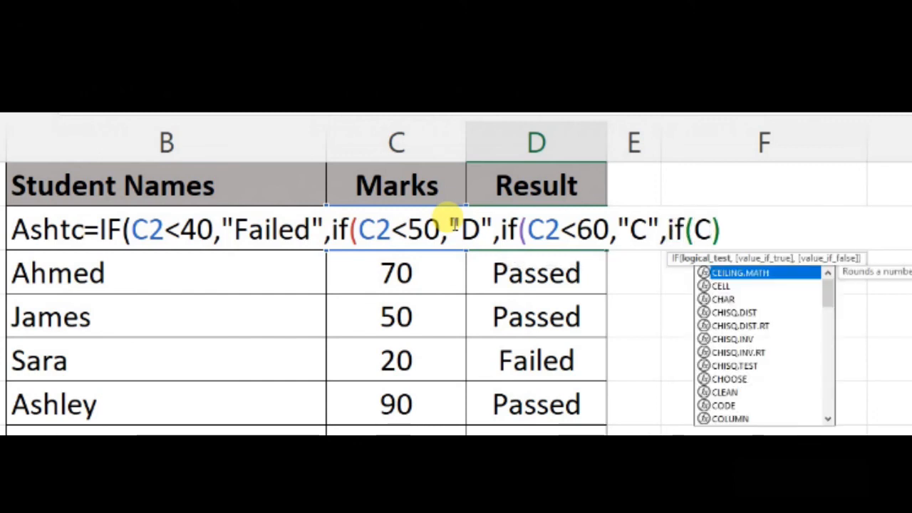
type("2")
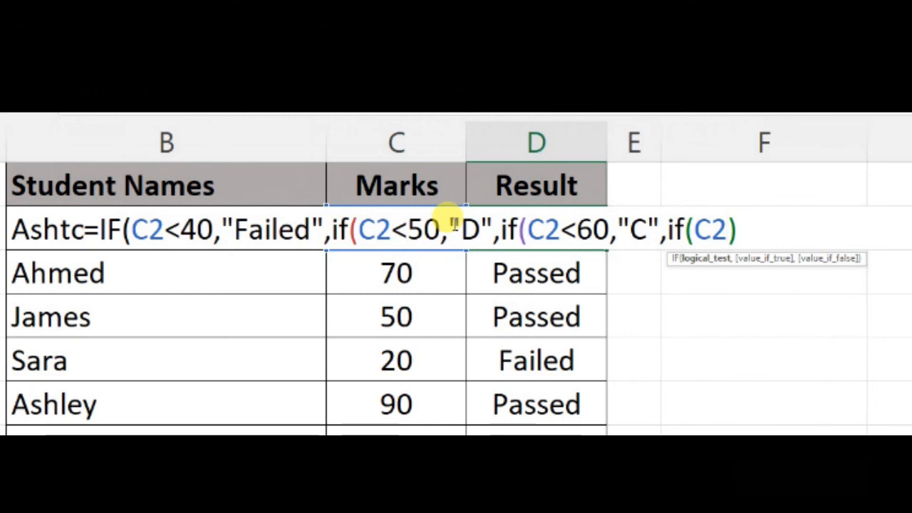
type("<70")
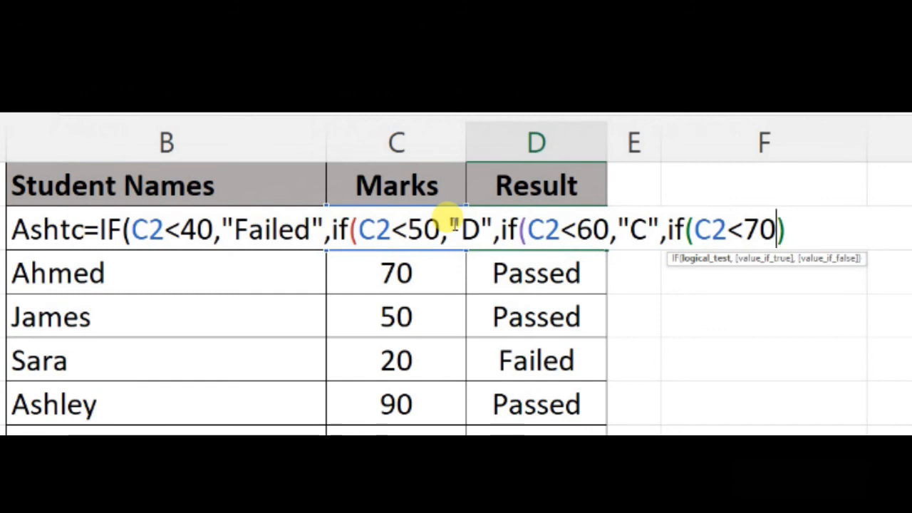
type(",")
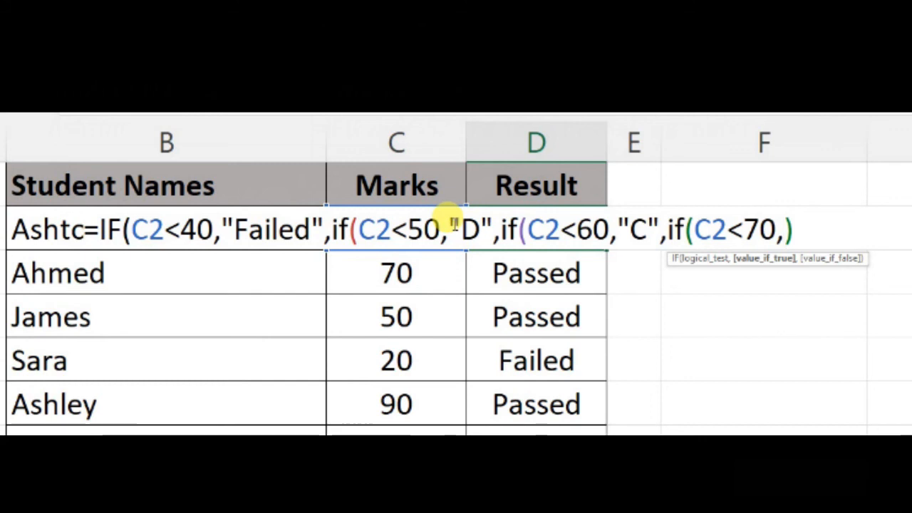
type("\"B\"")
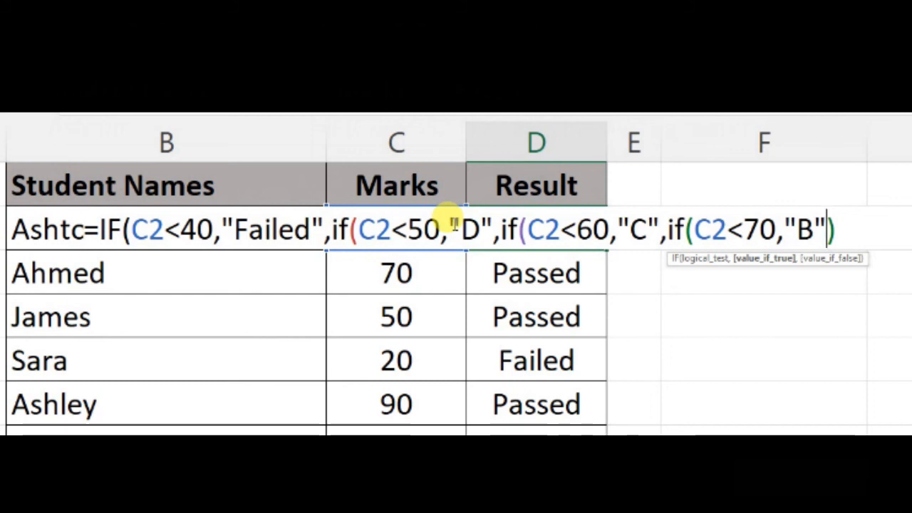
type(",")
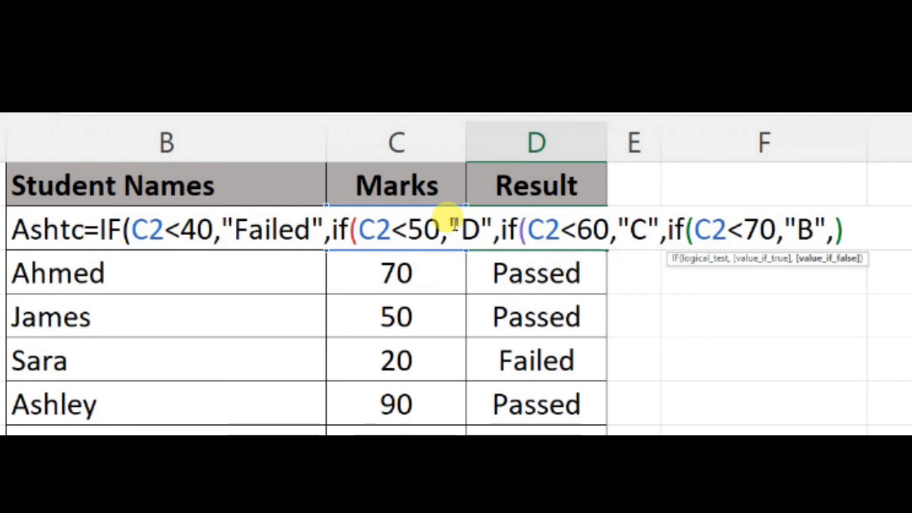
type("\"A\"")
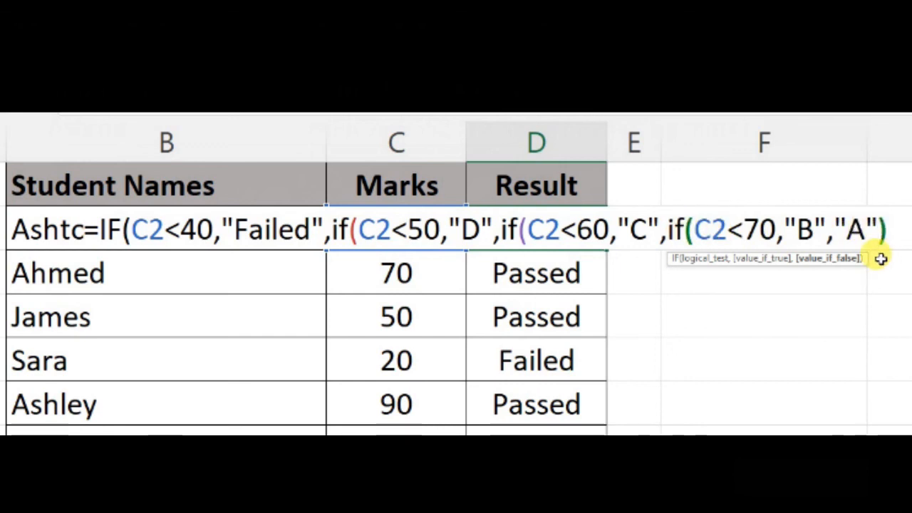
Close all the nested IF brackets in D2, enter the formula and fill it down the Result column to the last student.
type("))")
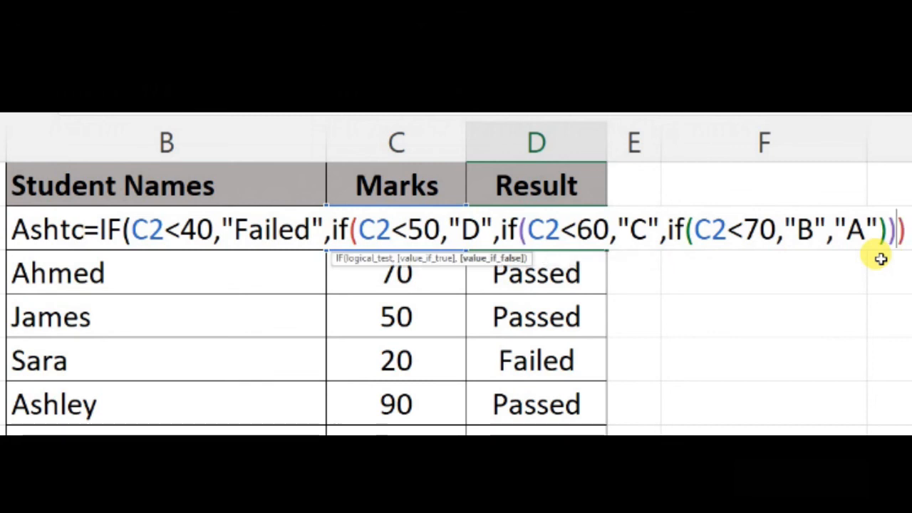
type(")")
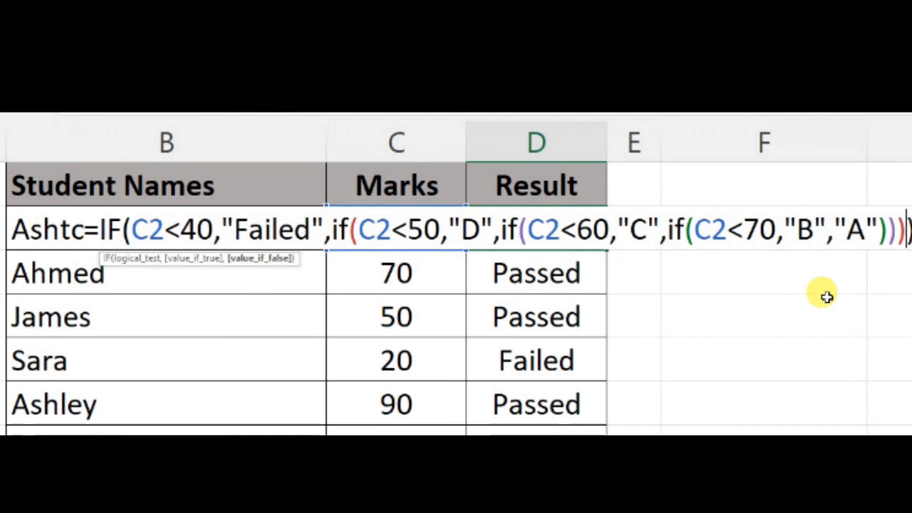
key("Return")
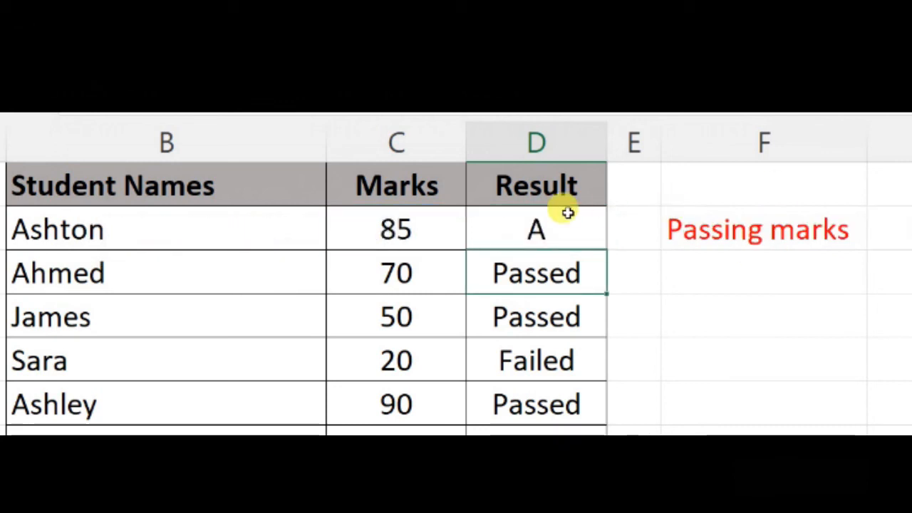
left_click(570, 235)
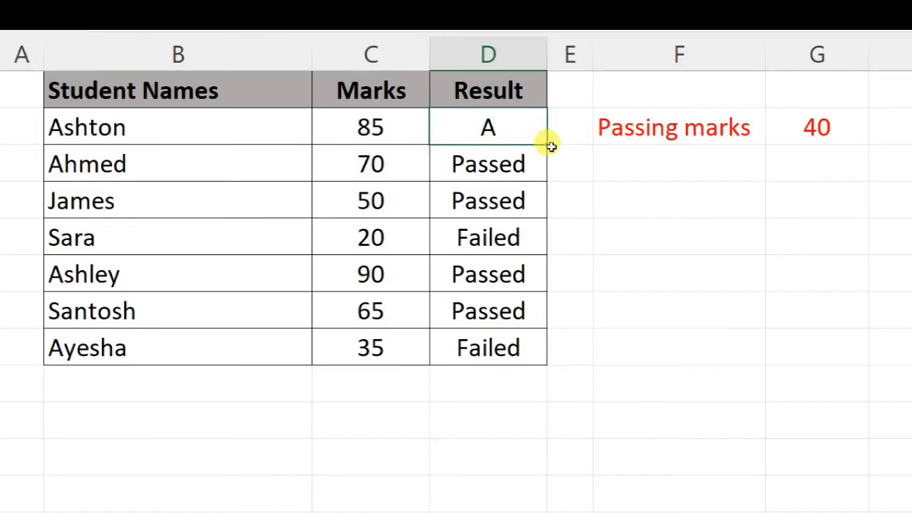
left_click_drag(546, 144, 525, 368)
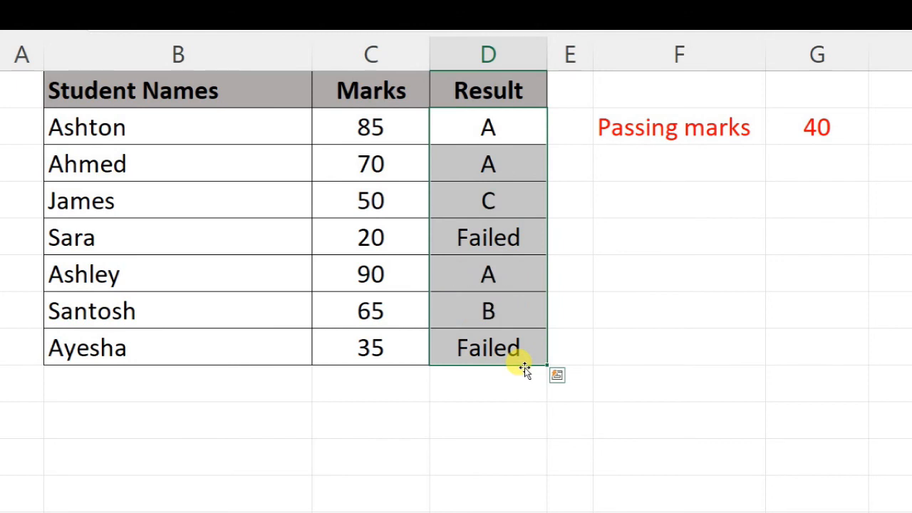